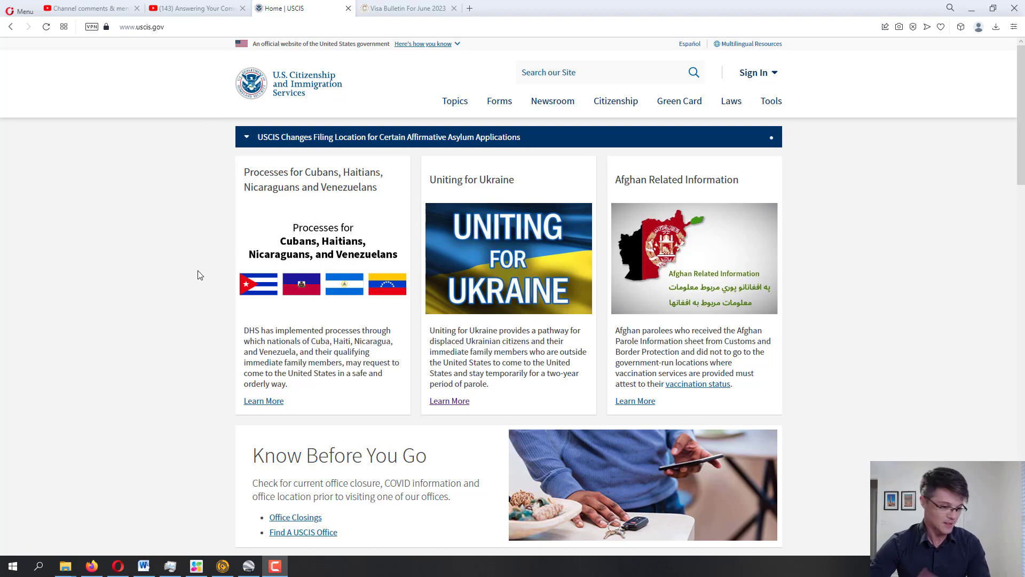
Go to the All Forms list through the Forms section of the site
{"action": "scroll", "coordinate": [200, 274], "scroll_direction": "down", "scroll_amount": 10}
{"action": "scroll", "coordinate": [202, 276], "scroll_direction": "up", "scroll_amount": 10}
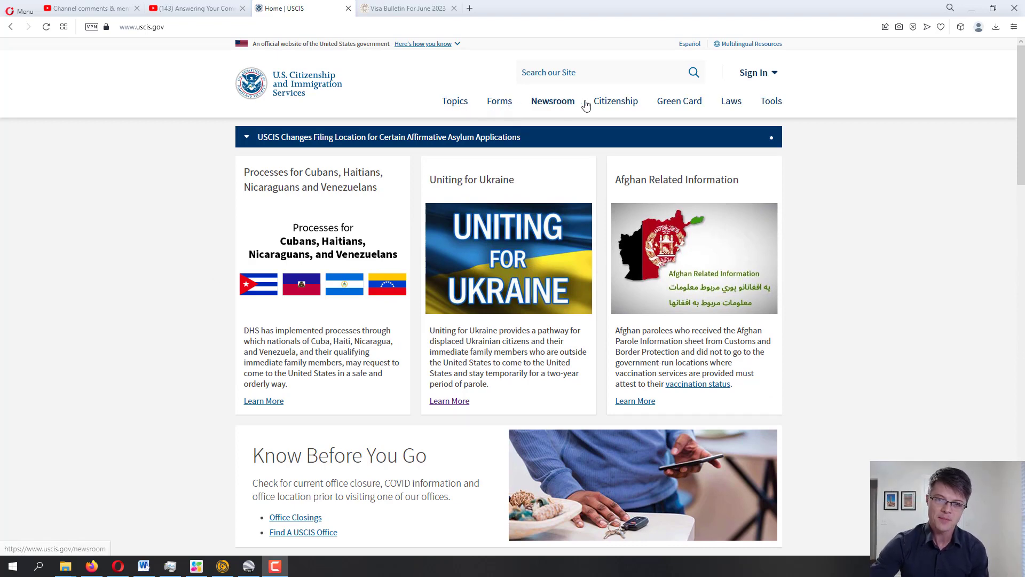
{"action": "left_click", "coordinate": [501, 105]}
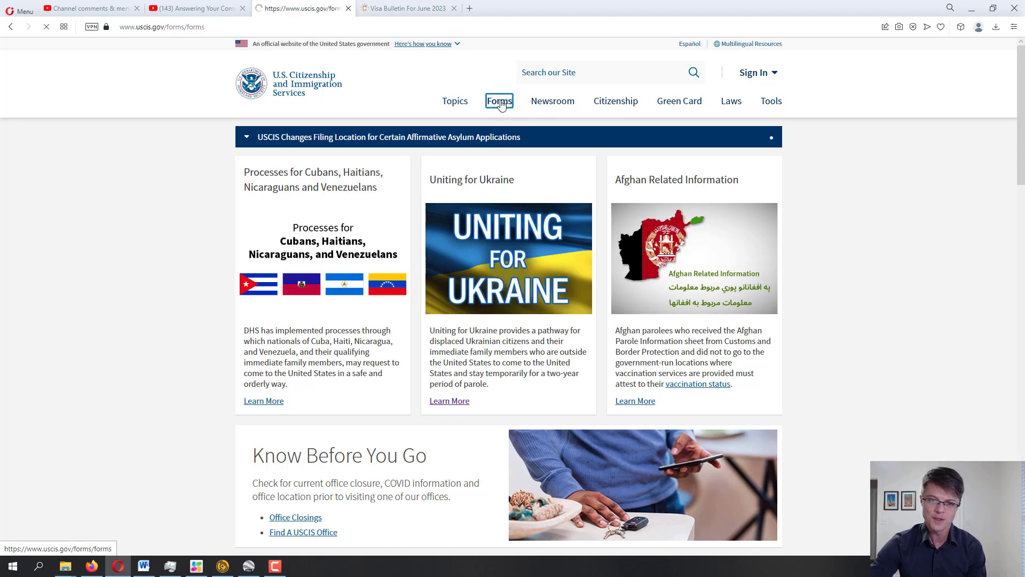
{"action": "scroll", "coordinate": [425, 207], "scroll_direction": "down", "scroll_amount": 1}
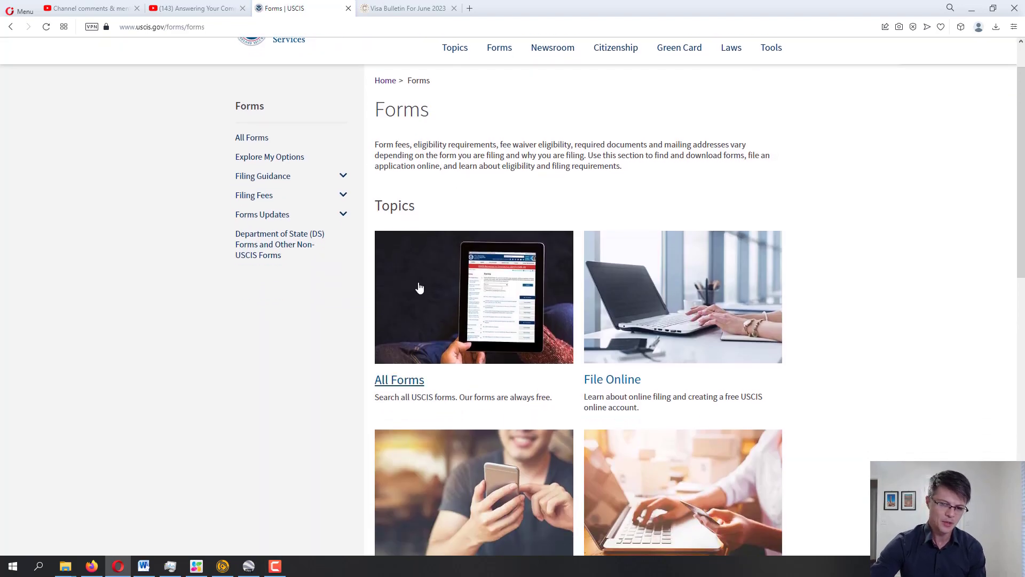
{"action": "left_click", "coordinate": [400, 378]}
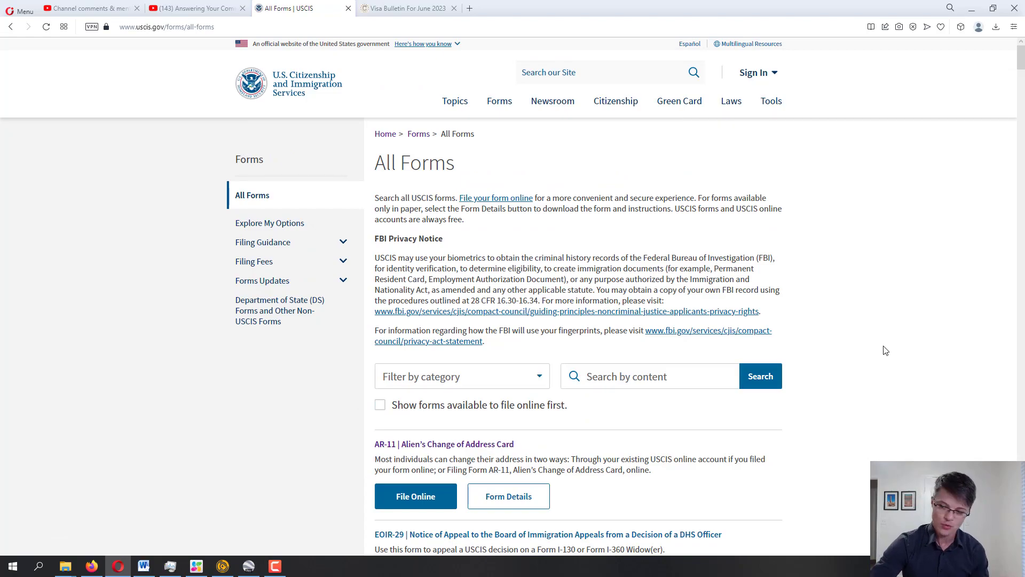
{"action": "left_click_drag", "start_coordinate": [1021, 64], "coordinate": [1021, 65]}
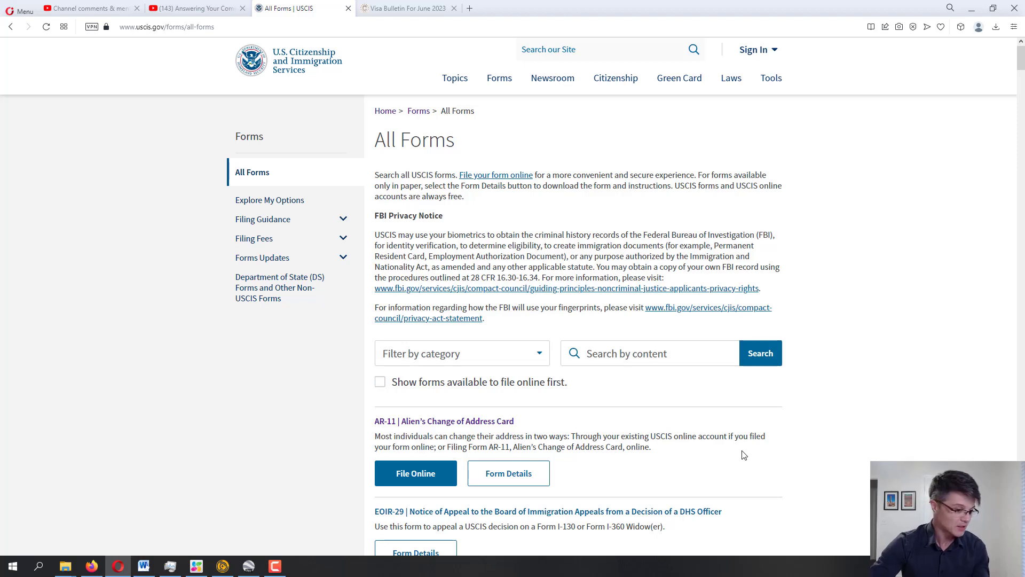
Search the forms list for 824
{"action": "left_click", "coordinate": [669, 362]}
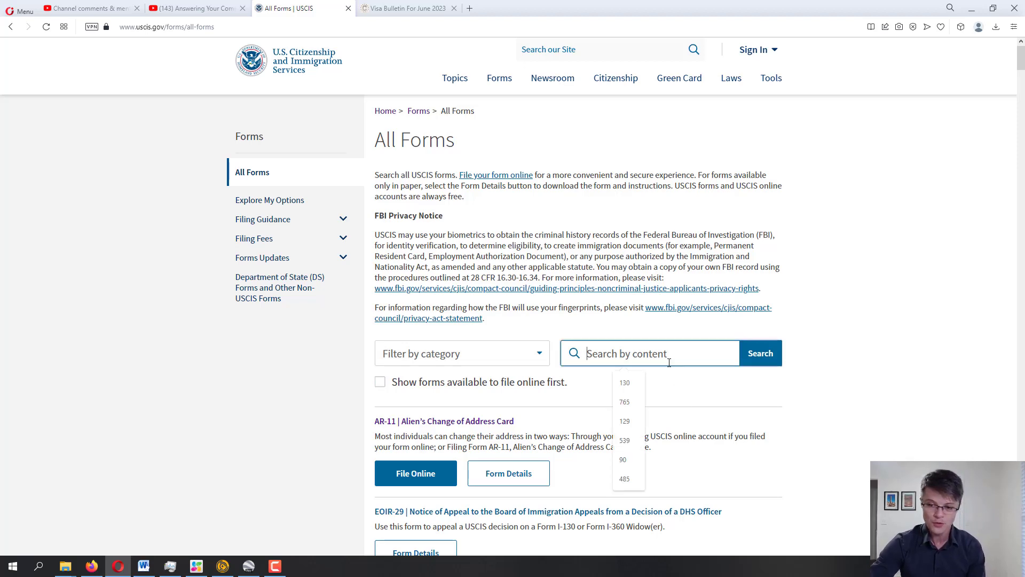
{"action": "type", "text": "824"}
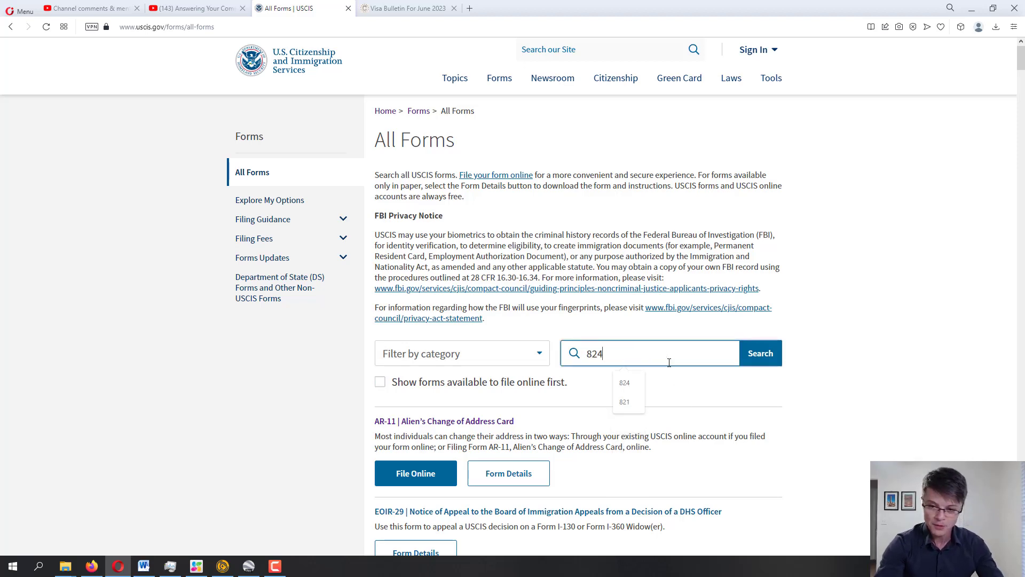
{"action": "key", "text": "Return"}
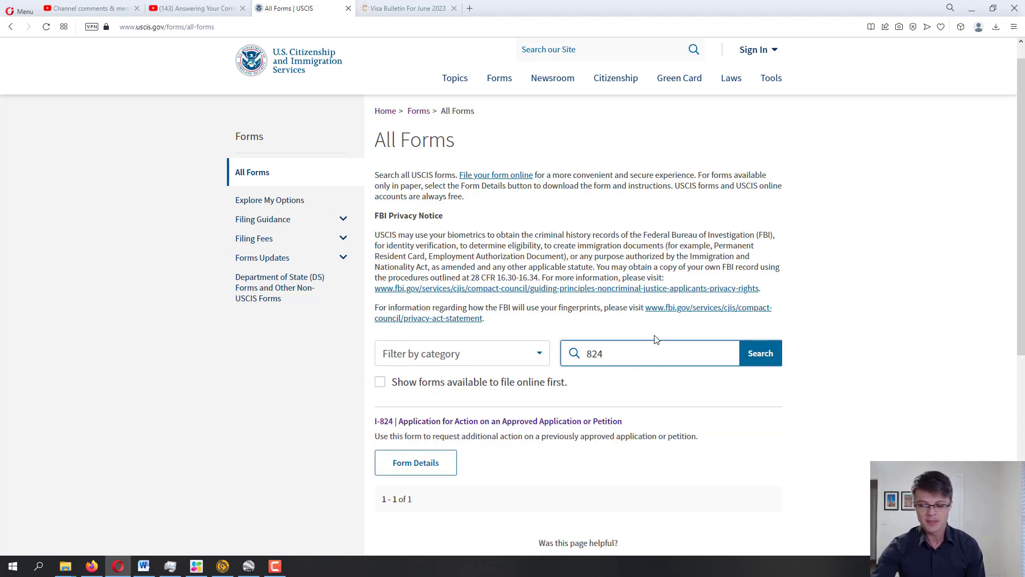
Open the I-824 form page and review its Edition Date details
{"action": "left_click", "coordinate": [523, 422]}
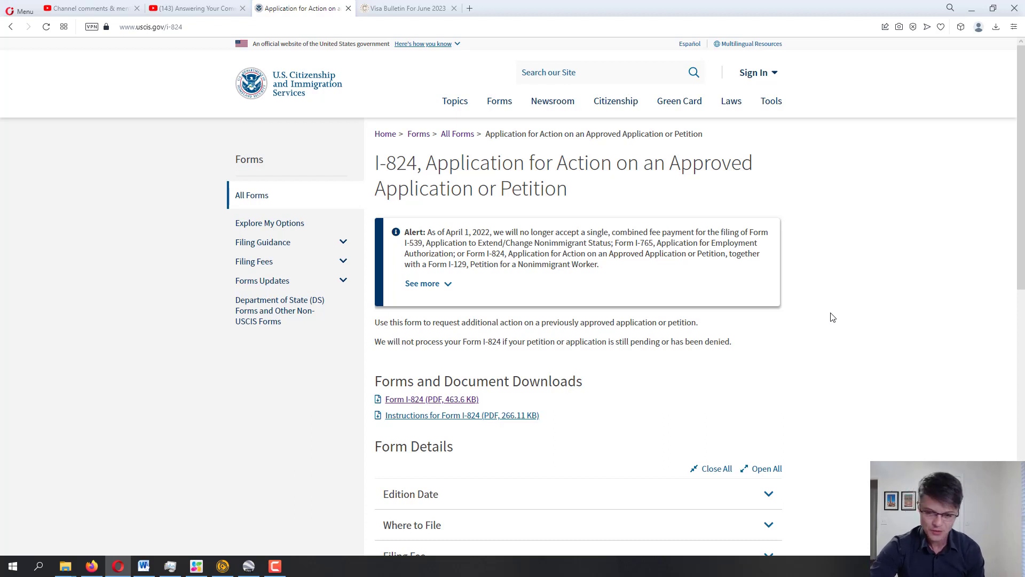
{"action": "scroll", "coordinate": [833, 316], "scroll_direction": "down", "scroll_amount": 3}
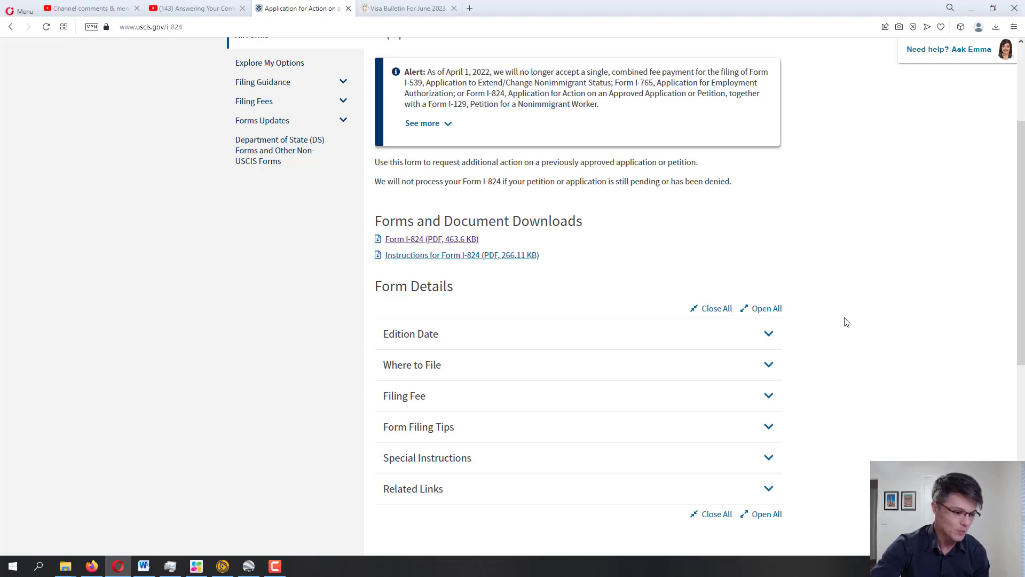
{"action": "left_click", "coordinate": [427, 335]}
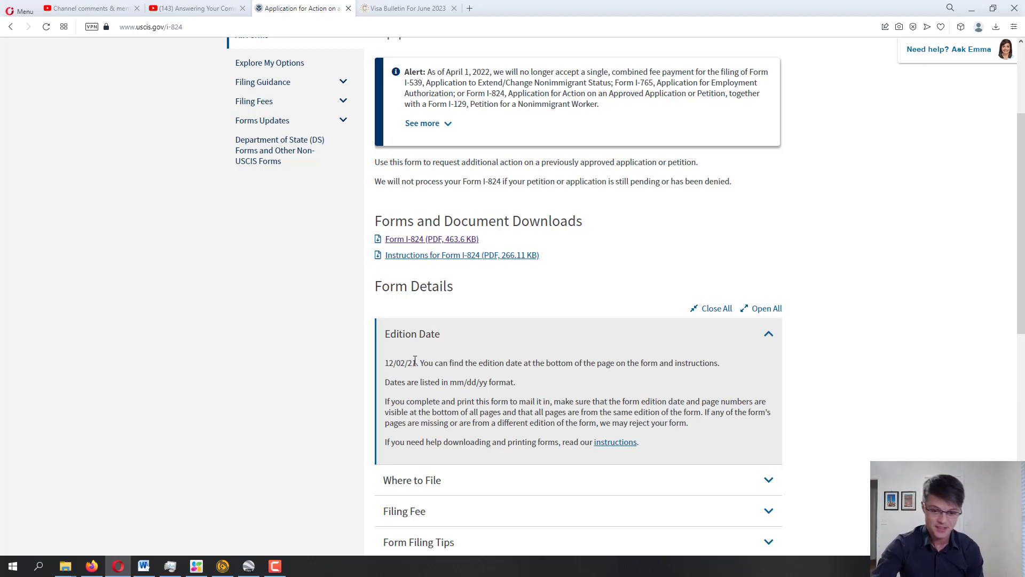
{"action": "left_click", "coordinate": [770, 333]}
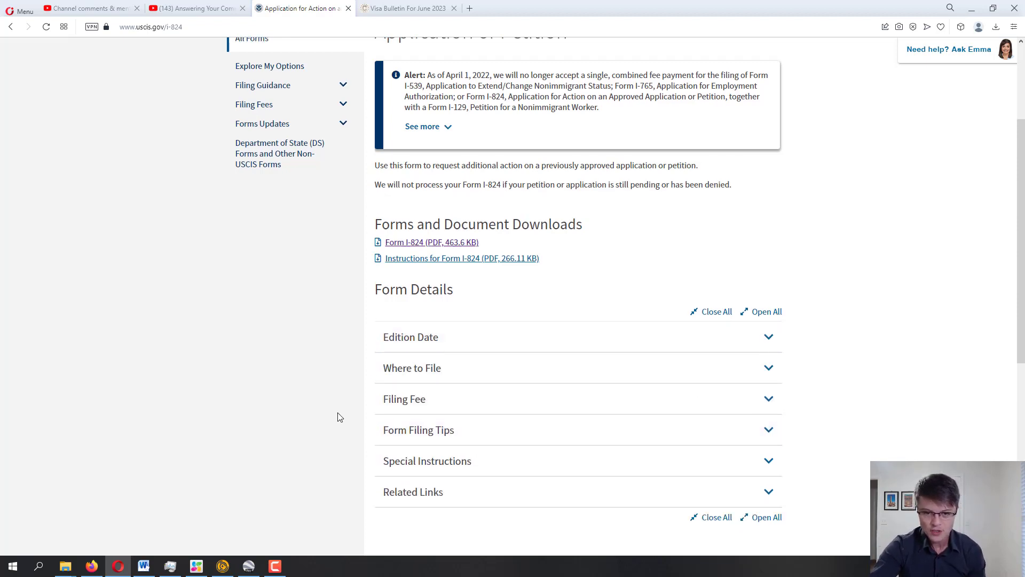
{"action": "scroll", "coordinate": [338, 416], "scroll_direction": "up", "scroll_amount": 2}
{"action": "scroll", "coordinate": [334, 403], "scroll_direction": "down", "scroll_amount": 2}
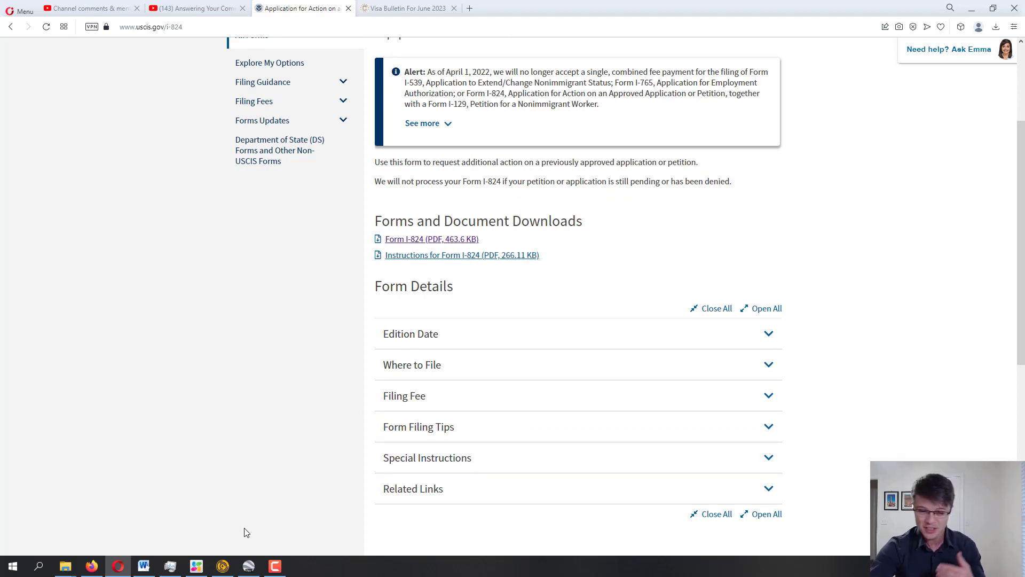
{"action": "scroll", "coordinate": [220, 499], "scroll_direction": "up", "scroll_amount": 1}
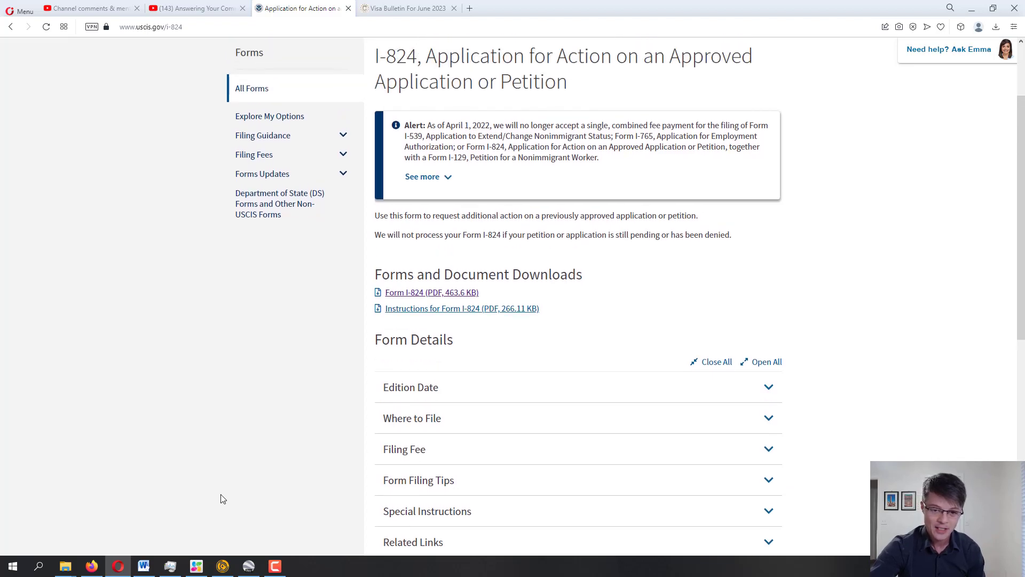
{"action": "scroll", "coordinate": [224, 497], "scroll_direction": "up", "scroll_amount": 1}
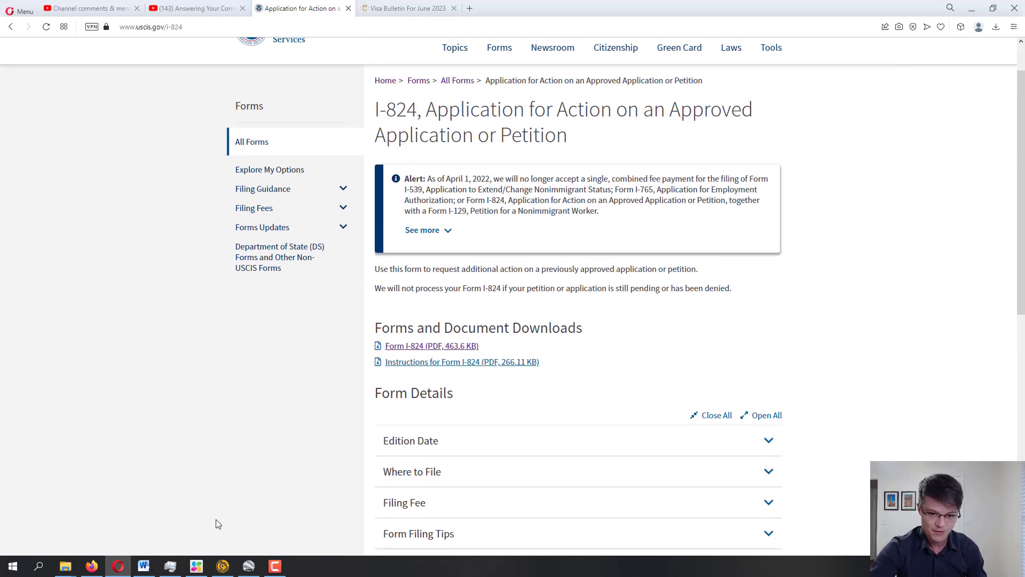
Open the I-824 instructions PDF and the Form I-824 PDF in new tabs
{"action": "right_click", "coordinate": [462, 366]}
{"action": "left_click", "coordinate": [480, 372]}
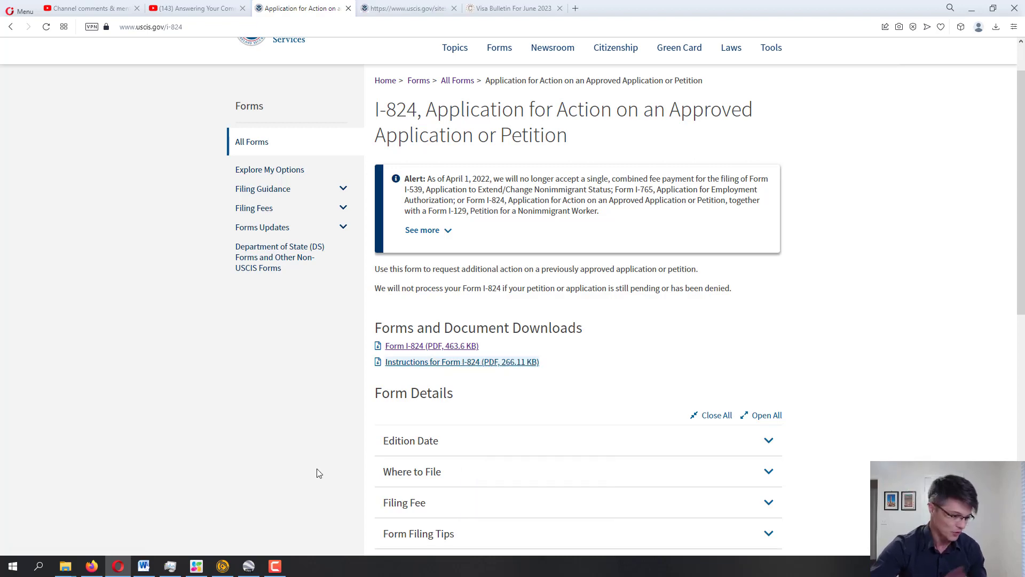
{"action": "right_click", "coordinate": [414, 350]}
{"action": "left_click", "coordinate": [443, 356]}
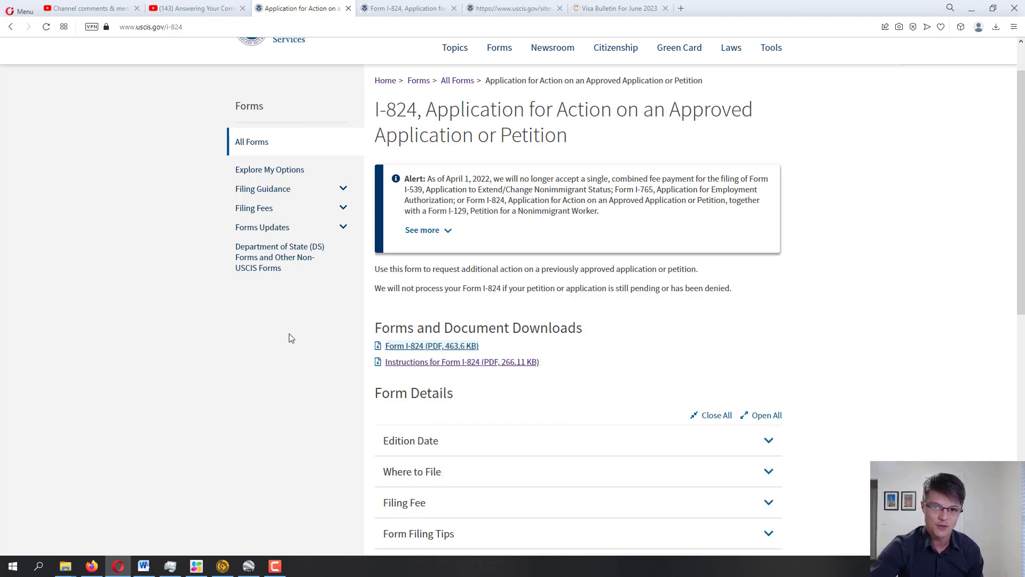
Look over the Form I-824 PDF, then return to the instructions PDF
{"action": "left_click", "coordinate": [505, 9]}
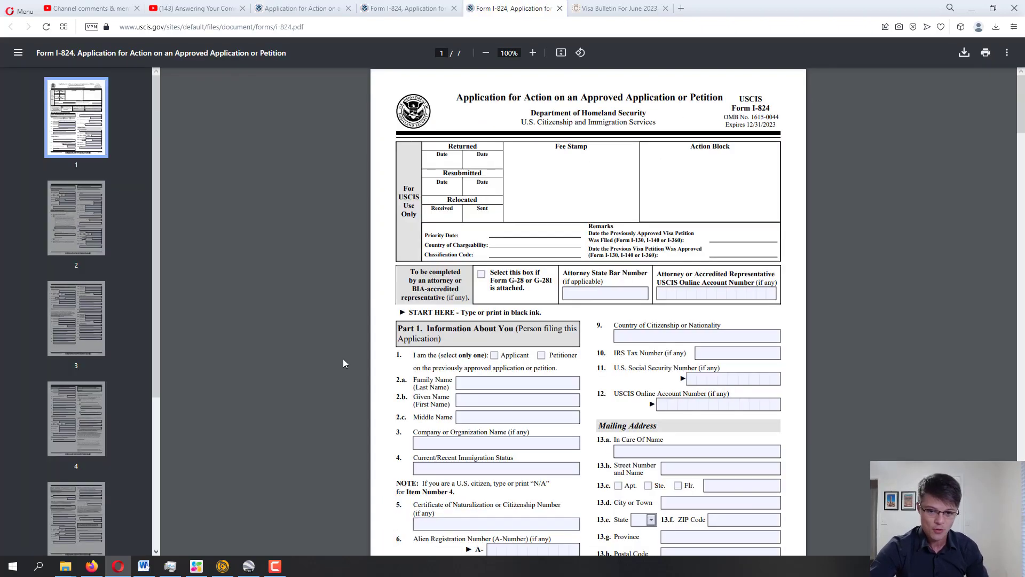
{"action": "scroll", "coordinate": [341, 361], "scroll_direction": "down", "scroll_amount": 3}
{"action": "scroll", "coordinate": [342, 364], "scroll_direction": "down", "scroll_amount": 8}
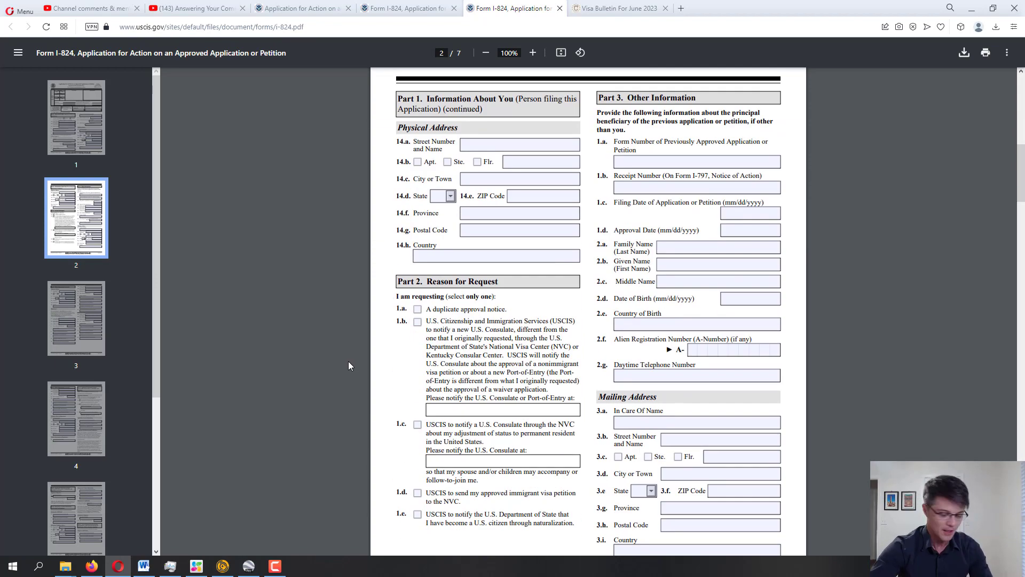
{"action": "scroll", "coordinate": [353, 360], "scroll_direction": "up", "scroll_amount": 10}
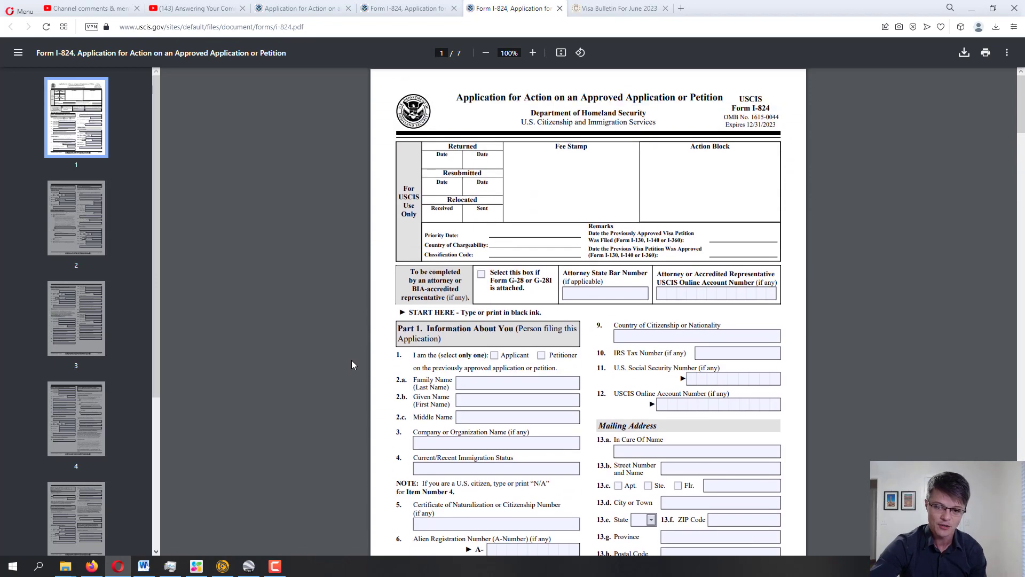
{"action": "left_click", "coordinate": [422, 8]}
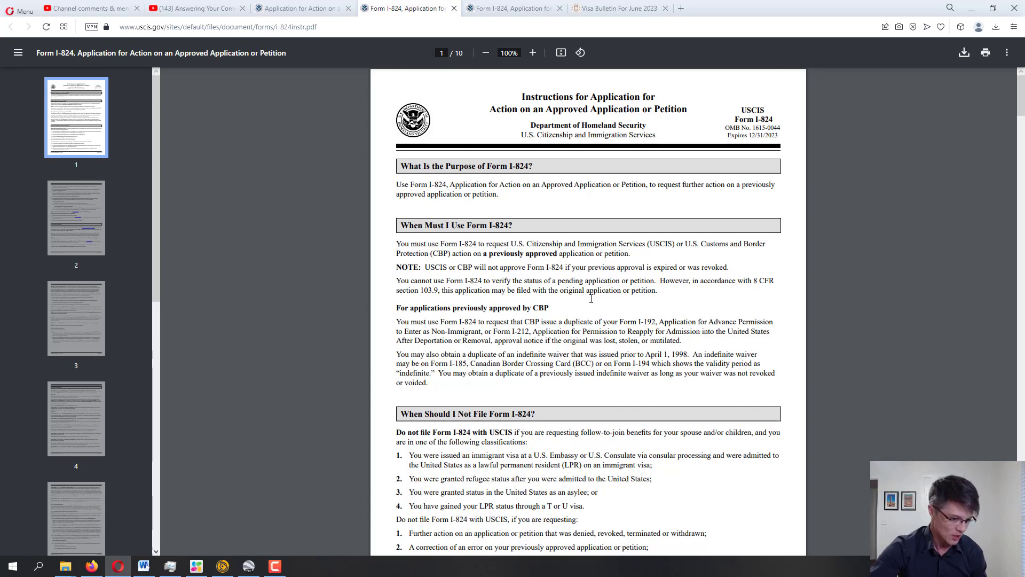
{"action": "scroll", "coordinate": [555, 336], "scroll_direction": "down", "scroll_amount": 20}
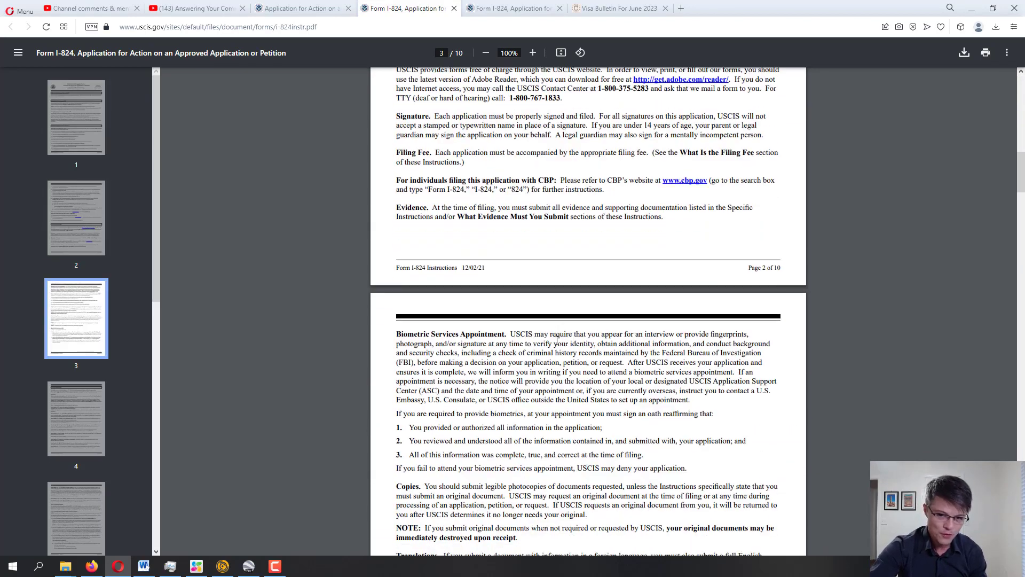
{"action": "scroll", "coordinate": [554, 342], "scroll_direction": "down", "scroll_amount": 5}
{"action": "scroll", "coordinate": [558, 331], "scroll_direction": "down", "scroll_amount": 4}
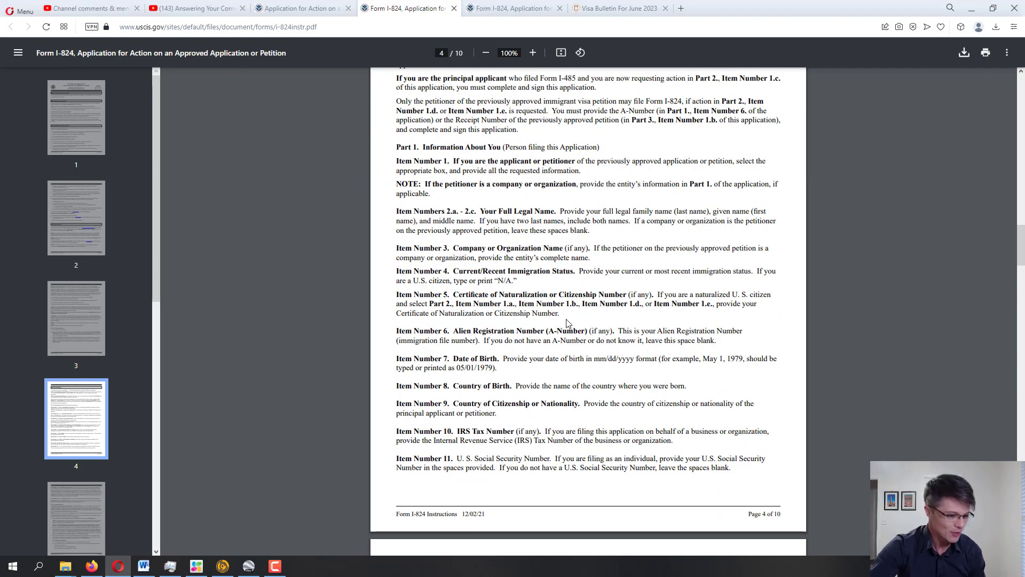
{"action": "scroll", "coordinate": [599, 311], "scroll_direction": "down", "scroll_amount": 5}
{"action": "scroll", "coordinate": [599, 310], "scroll_direction": "down", "scroll_amount": 9}
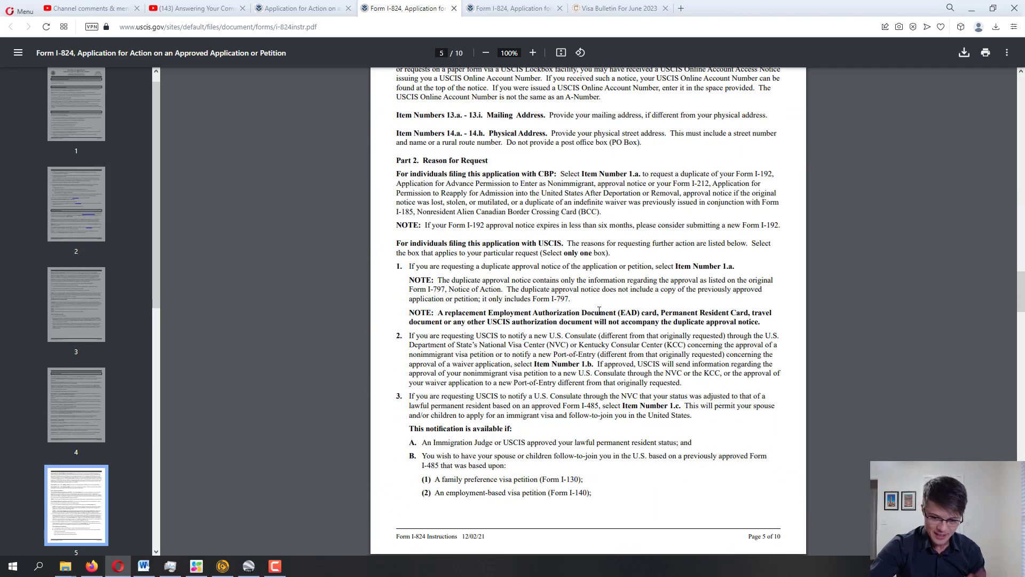
{"action": "scroll", "coordinate": [598, 311], "scroll_direction": "down", "scroll_amount": 8}
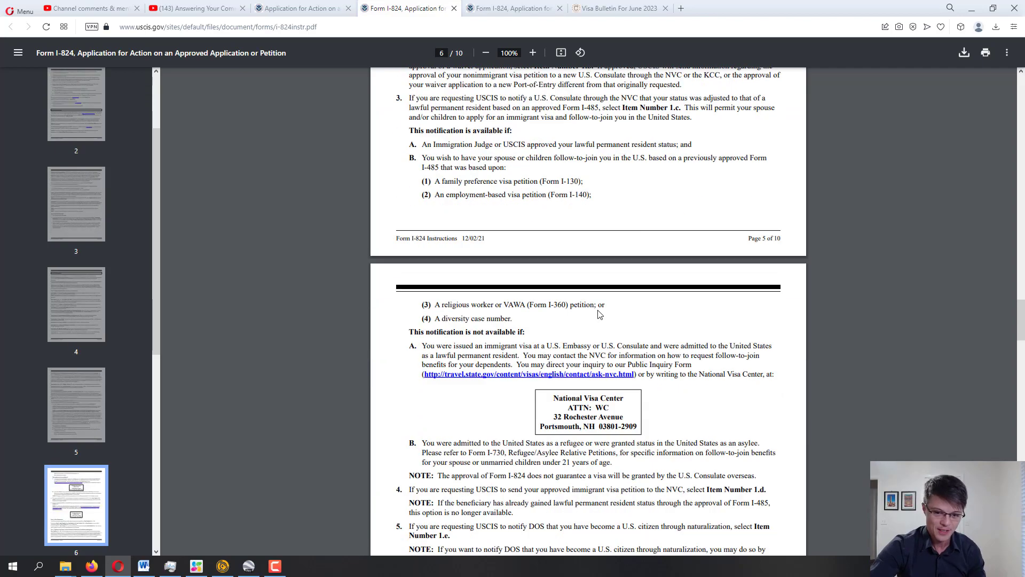
{"action": "scroll", "coordinate": [600, 294], "scroll_direction": "down", "scroll_amount": 7}
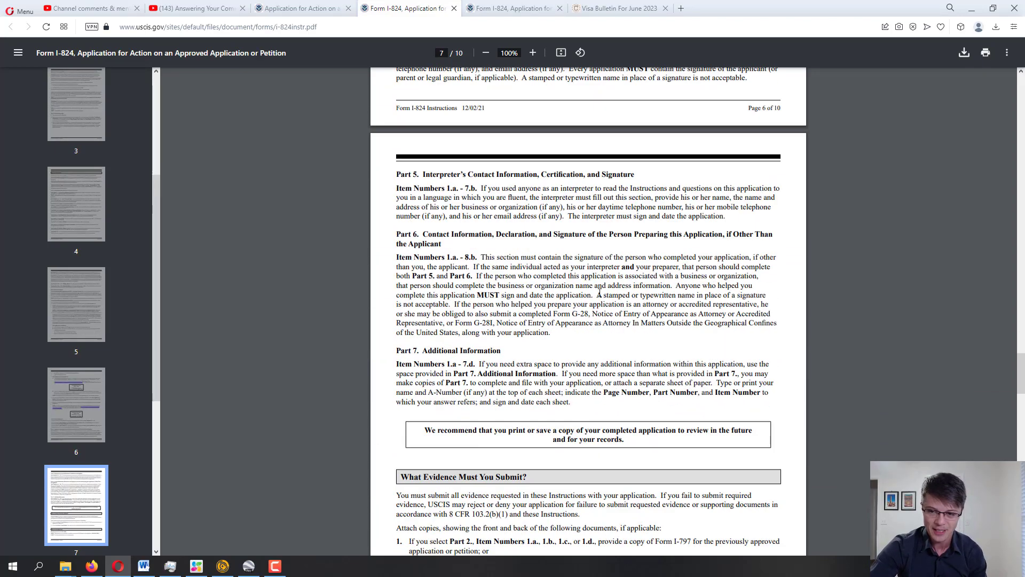
{"action": "scroll", "coordinate": [599, 292], "scroll_direction": "up", "scroll_amount": 20}
{"action": "scroll", "coordinate": [600, 292], "scroll_direction": "up", "scroll_amount": 20}
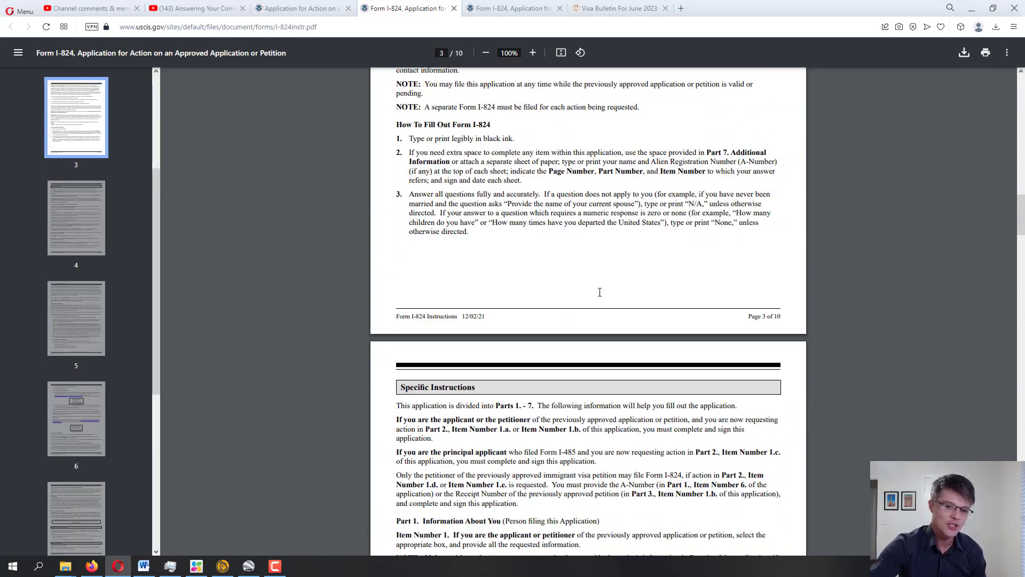
{"action": "scroll", "coordinate": [599, 292], "scroll_direction": "up", "scroll_amount": 5}
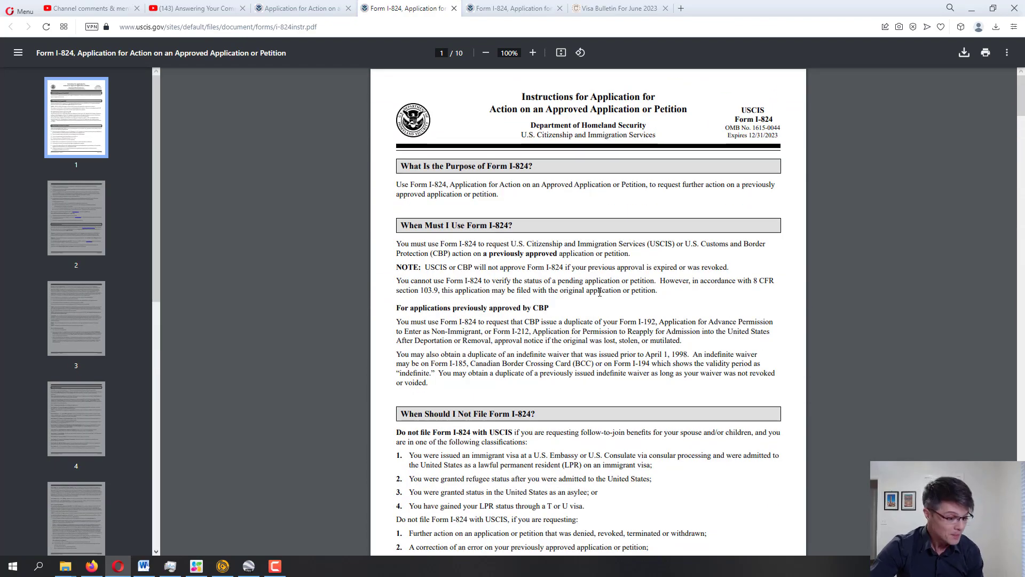
{"action": "scroll", "coordinate": [600, 293], "scroll_direction": "down", "scroll_amount": 11}
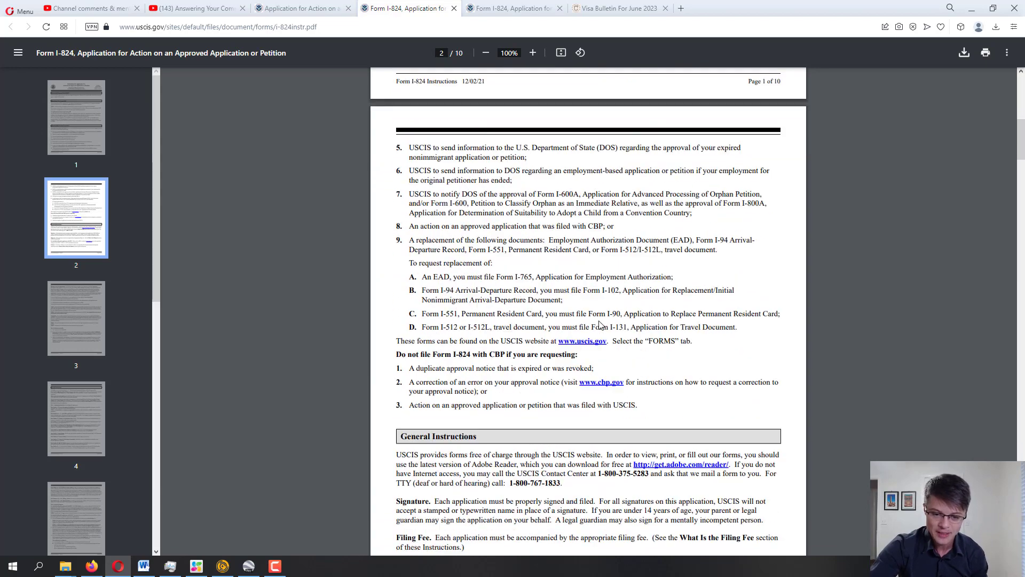
{"action": "scroll", "coordinate": [598, 320], "scroll_direction": "up", "scroll_amount": 6}
{"action": "scroll", "coordinate": [598, 321], "scroll_direction": "up", "scroll_amount": 5}
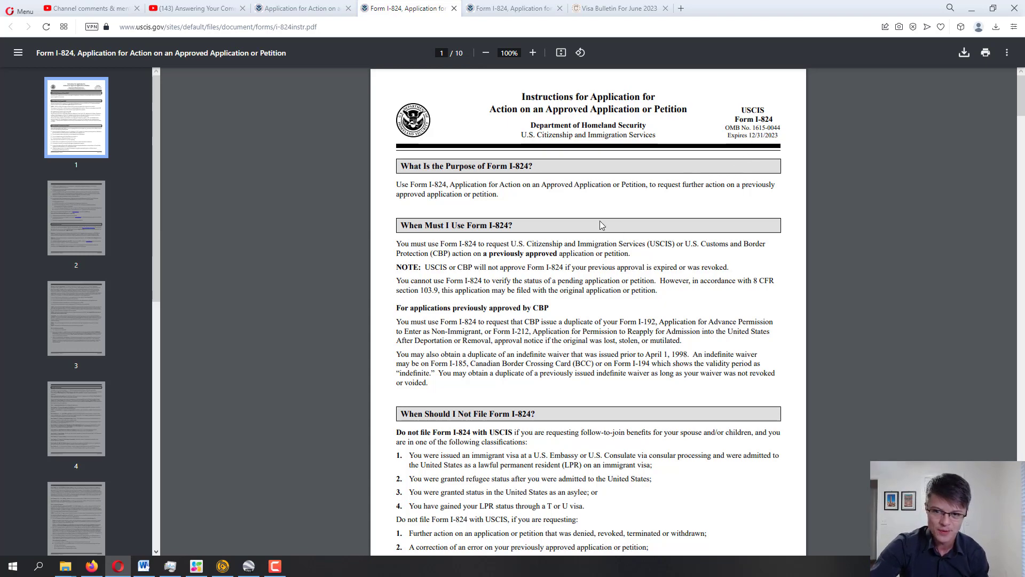
{"action": "scroll", "coordinate": [602, 224], "scroll_direction": "down", "scroll_amount": 6}
{"action": "scroll", "coordinate": [652, 263], "scroll_direction": "up", "scroll_amount": 6}
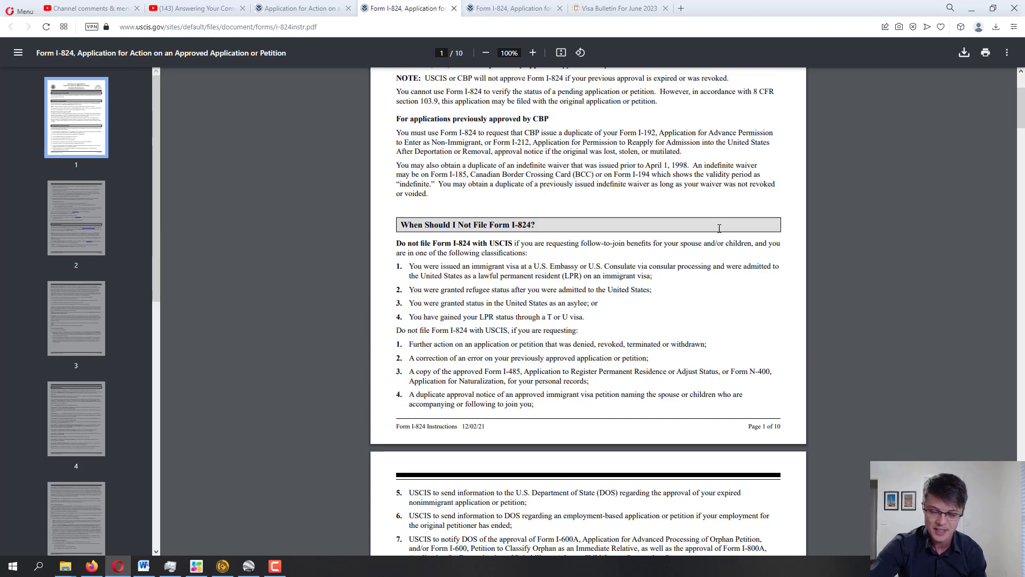
{"action": "scroll", "coordinate": [784, 150], "scroll_direction": "down", "scroll_amount": 1}
{"action": "scroll", "coordinate": [784, 150], "scroll_direction": "down", "scroll_amount": 7}
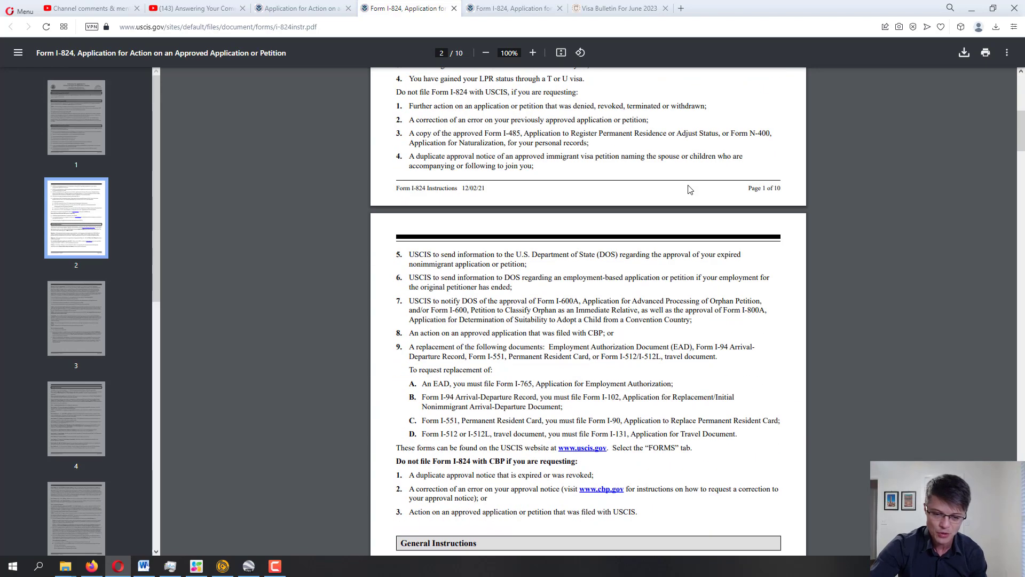
{"action": "left_click_drag", "start_coordinate": [485, 189], "coordinate": [460, 189]}
{"action": "left_click", "coordinate": [460, 189]}
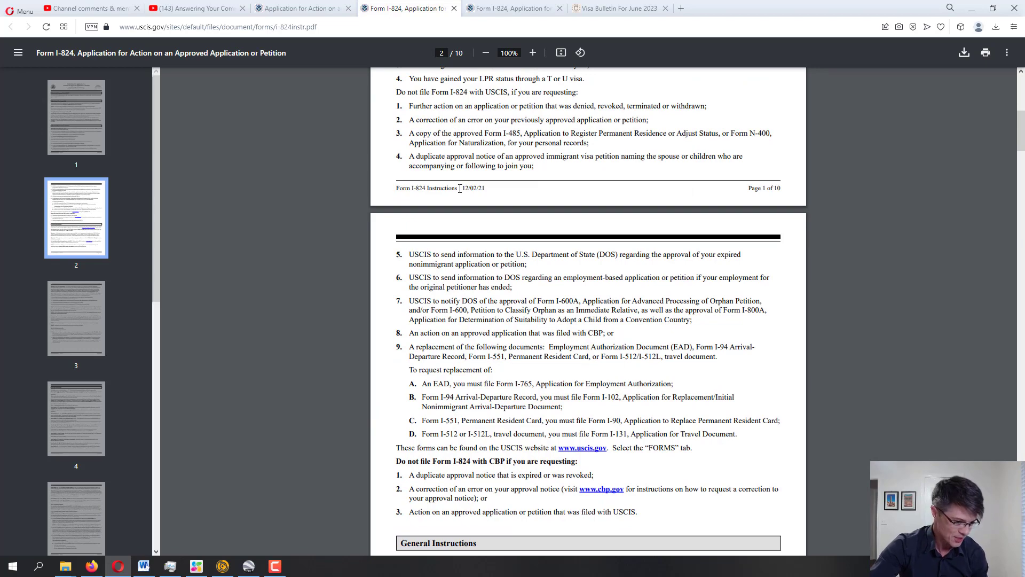
{"action": "scroll", "coordinate": [484, 195], "scroll_direction": "up", "scroll_amount": 8}
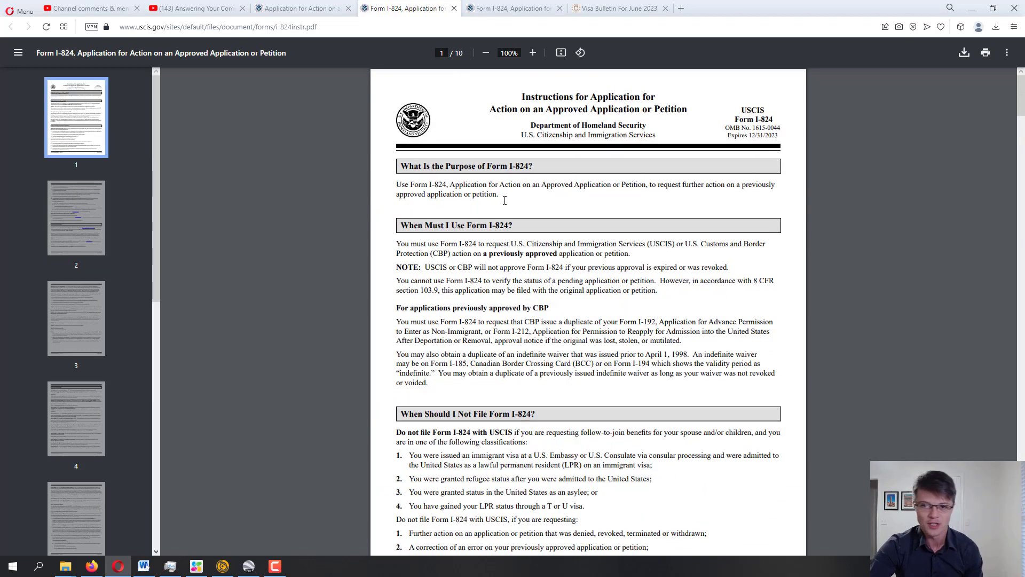
Switch to the i-824.pdf form tab and highlight the 'Type or print in black ink' instruction
{"action": "left_click", "coordinate": [483, 7]}
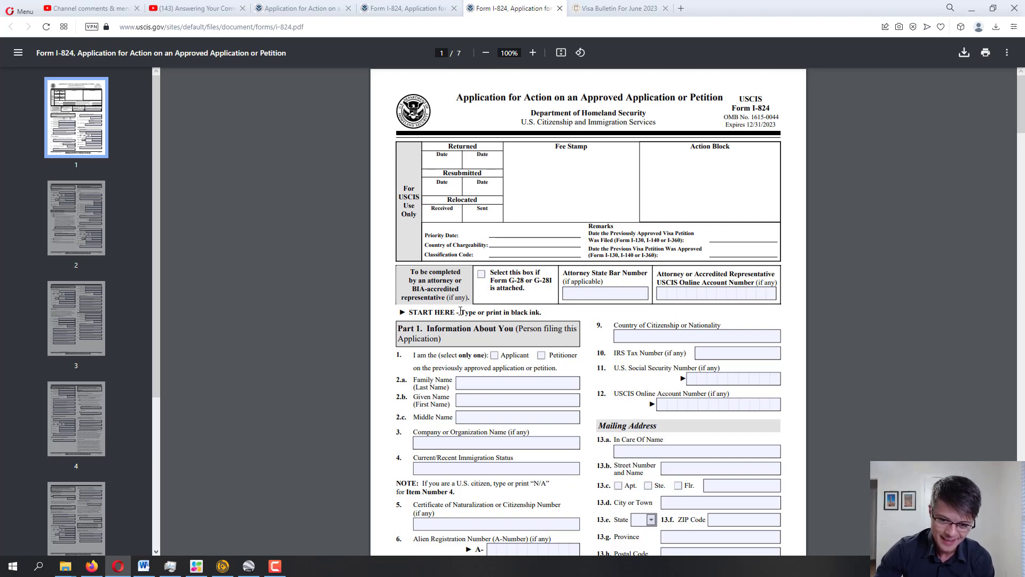
{"action": "left_click_drag", "start_coordinate": [460, 311], "coordinate": [546, 312]}
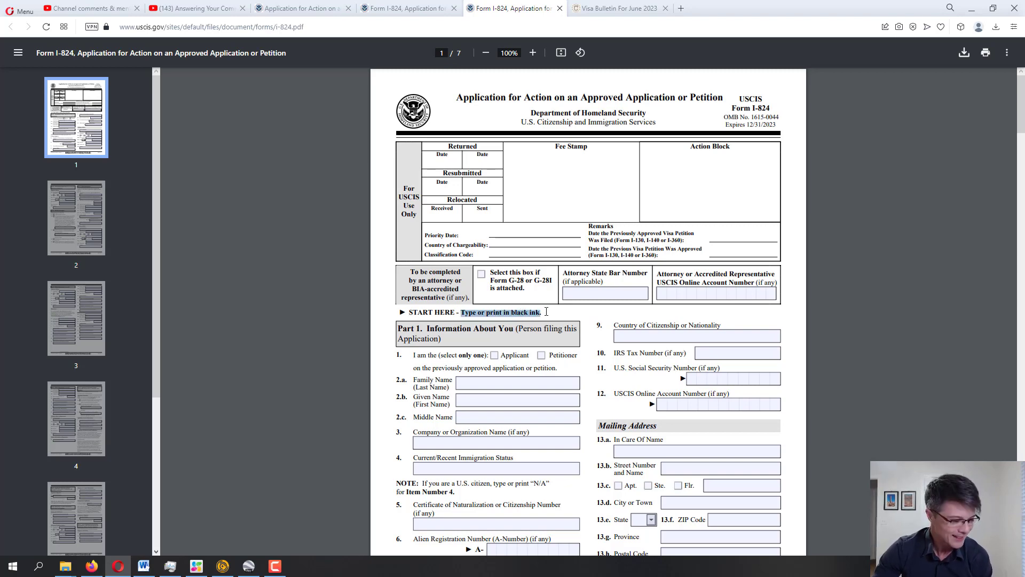
{"action": "left_click", "coordinate": [546, 311]}
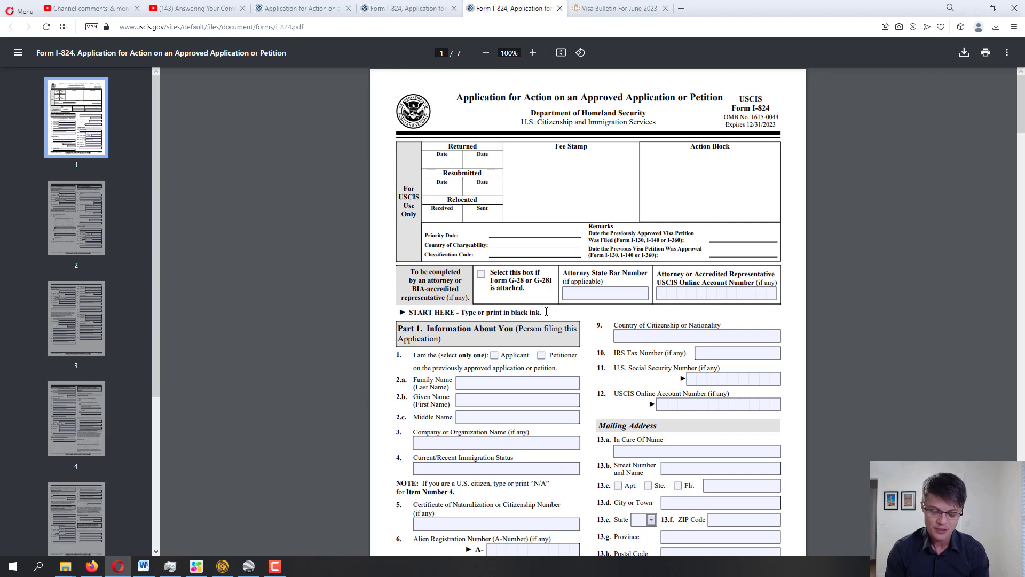
Enter the applicant's family name in item 2.a and given name in item 2.b
{"action": "scroll", "coordinate": [546, 311], "scroll_direction": "down", "scroll_amount": 2}
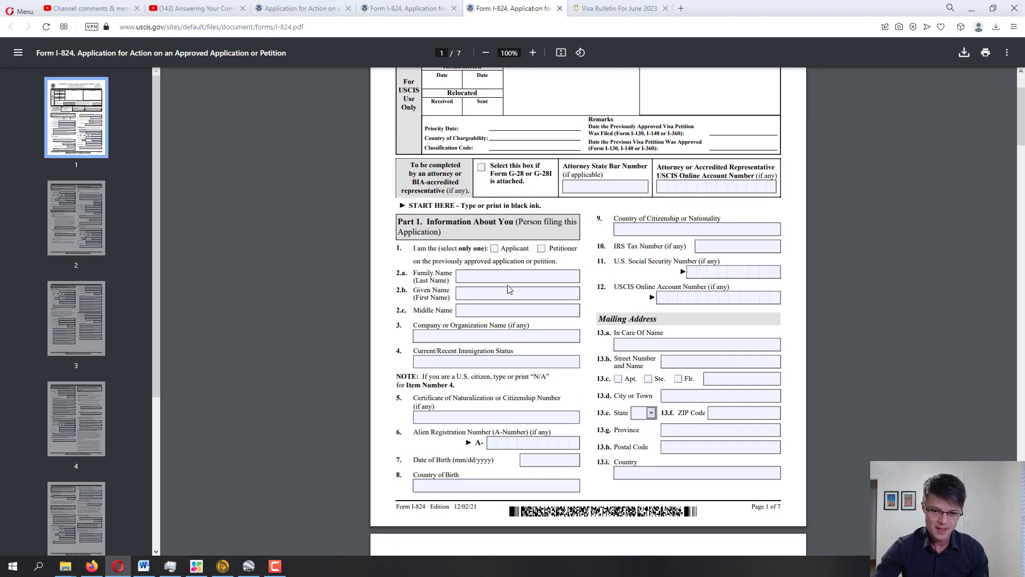
{"action": "left_click", "coordinate": [503, 270]}
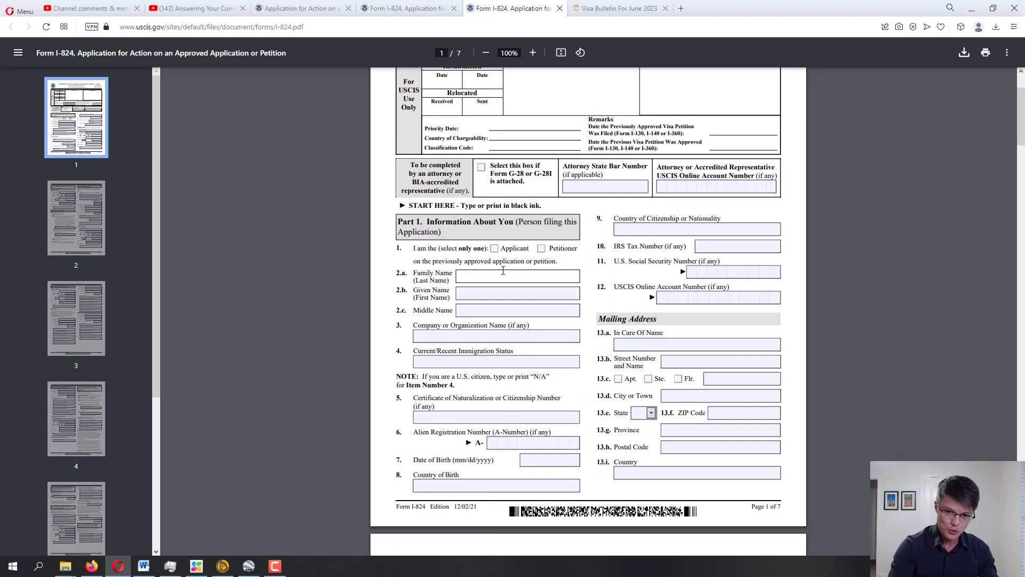
{"action": "type", "text": "Doe"}
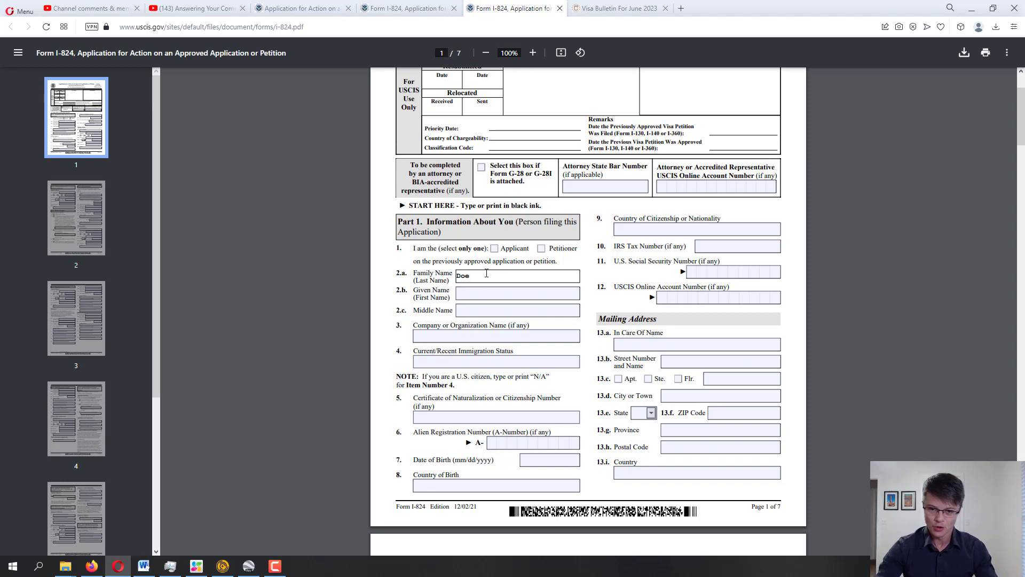
{"action": "left_click", "coordinate": [486, 299]}
{"action": "type", "text": "John"}
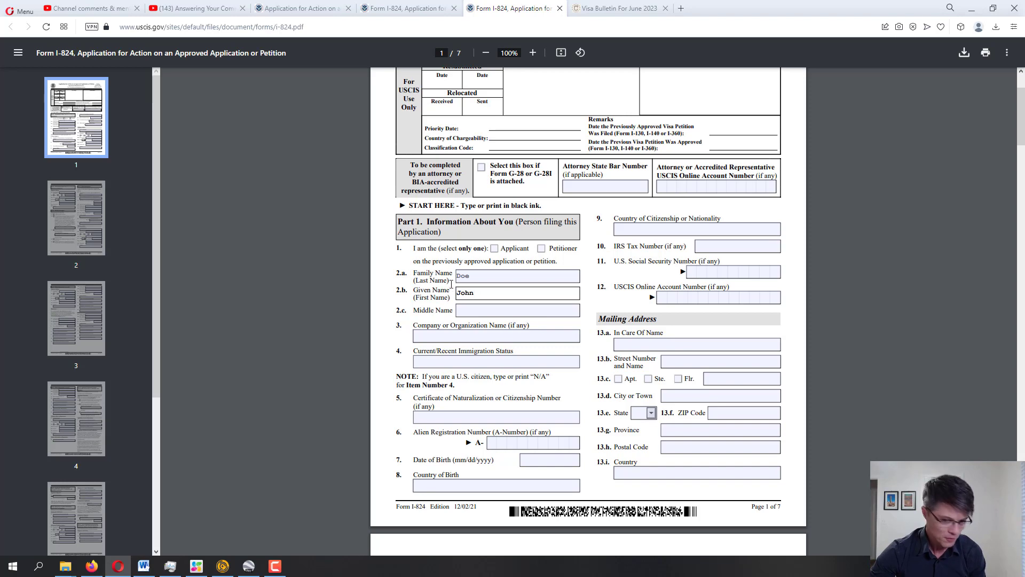
Enter N/A in Middle Name 2.c and Company or Organization Name 3
{"action": "left_click", "coordinate": [476, 315]}
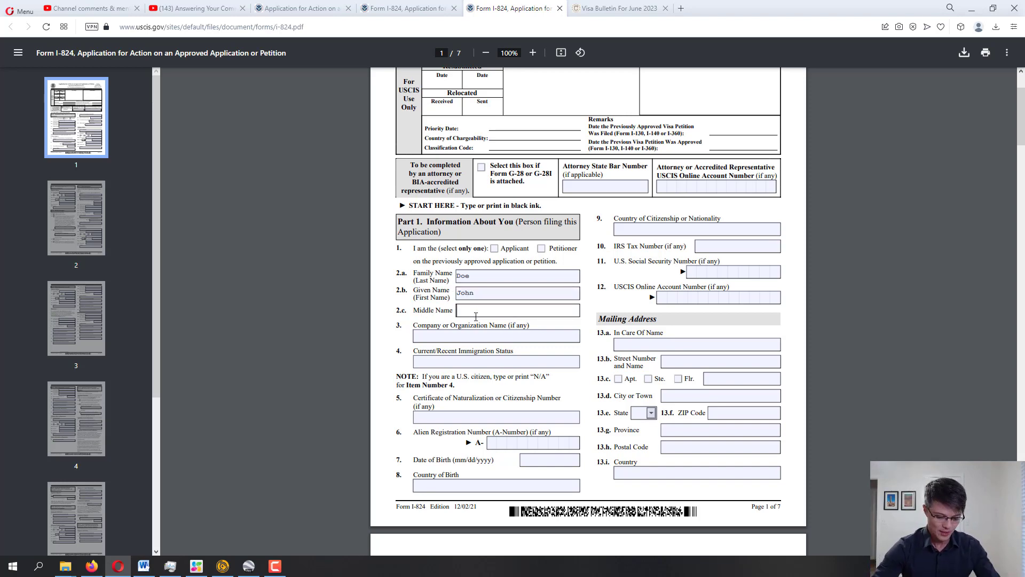
{"action": "type", "text": "N/A"}
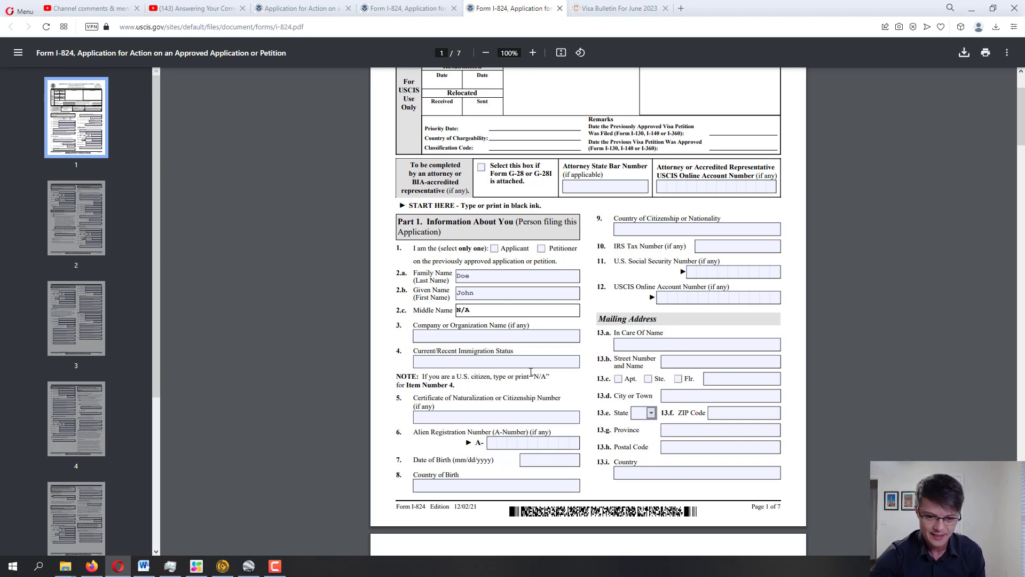
{"action": "left_click", "coordinate": [488, 335]}
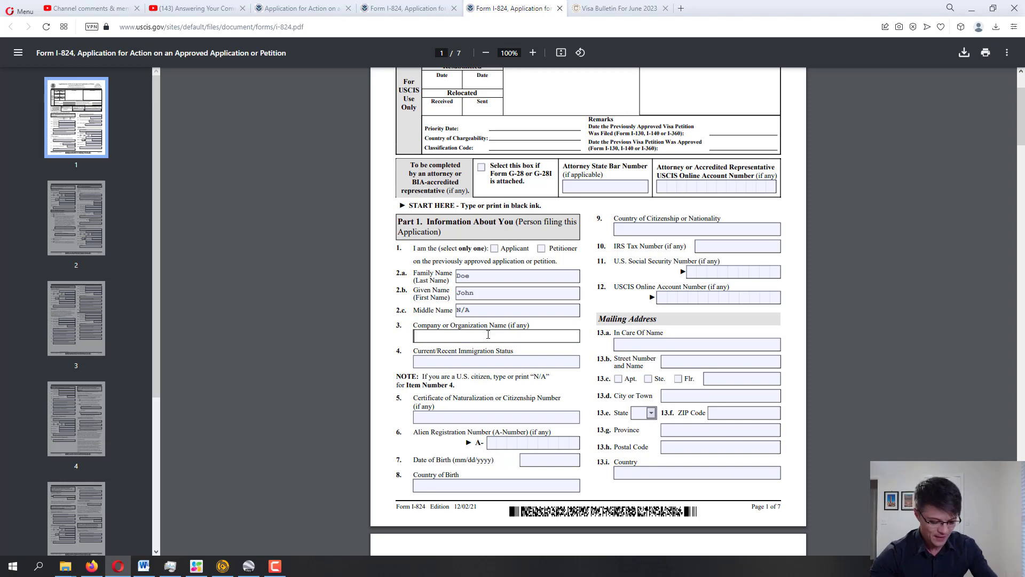
{"action": "type", "text": "N."}
{"action": "type", "text": "/A"}
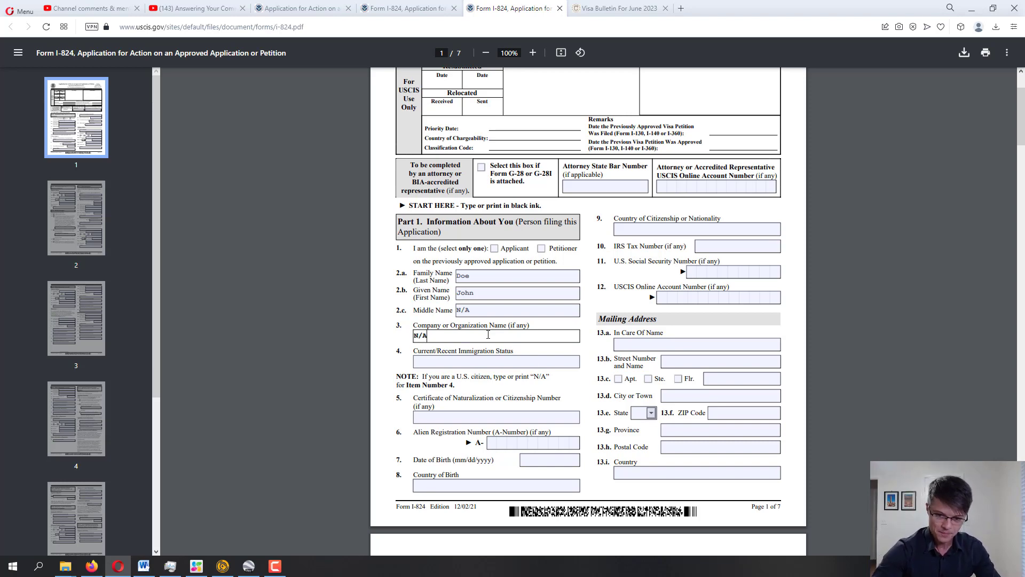
{"action": "left_click", "coordinate": [444, 365]}
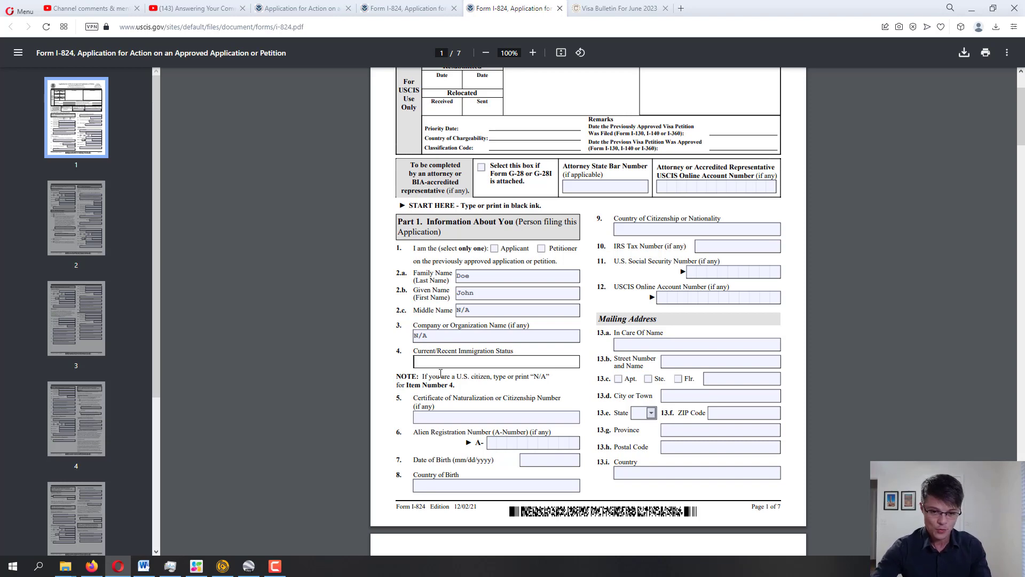
Highlight the item 4 label and enter 'Permanent Resident' as the current immigration status
{"action": "left_click_drag", "start_coordinate": [417, 351], "coordinate": [473, 354]}
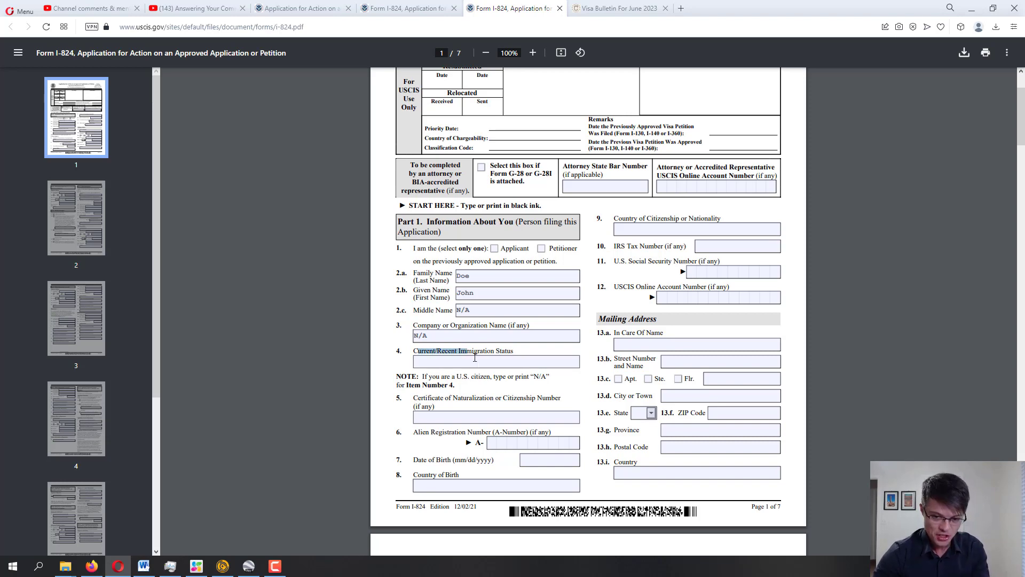
{"action": "left_click", "coordinate": [477, 354]}
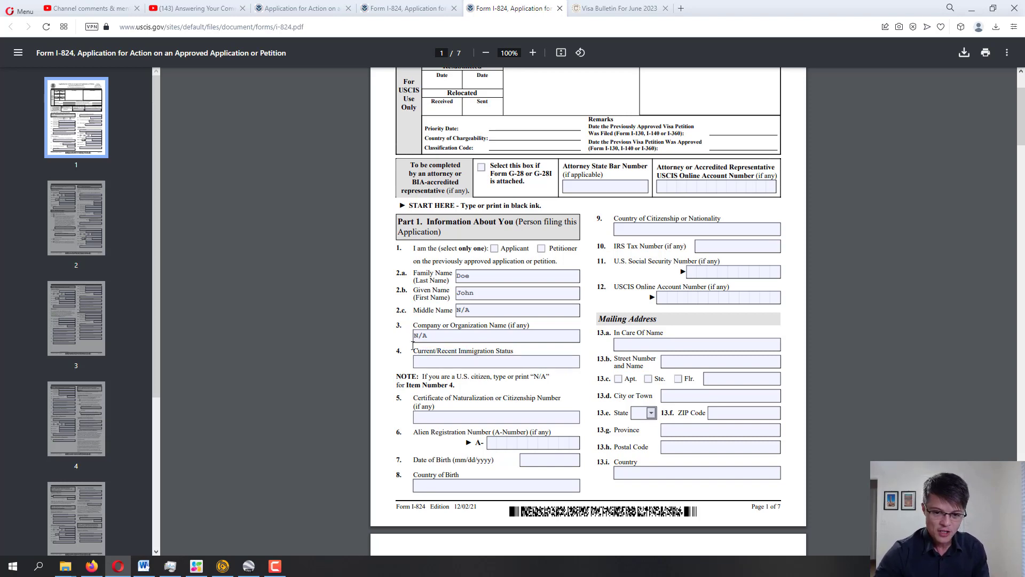
{"action": "left_click_drag", "start_coordinate": [413, 351], "coordinate": [524, 350]}
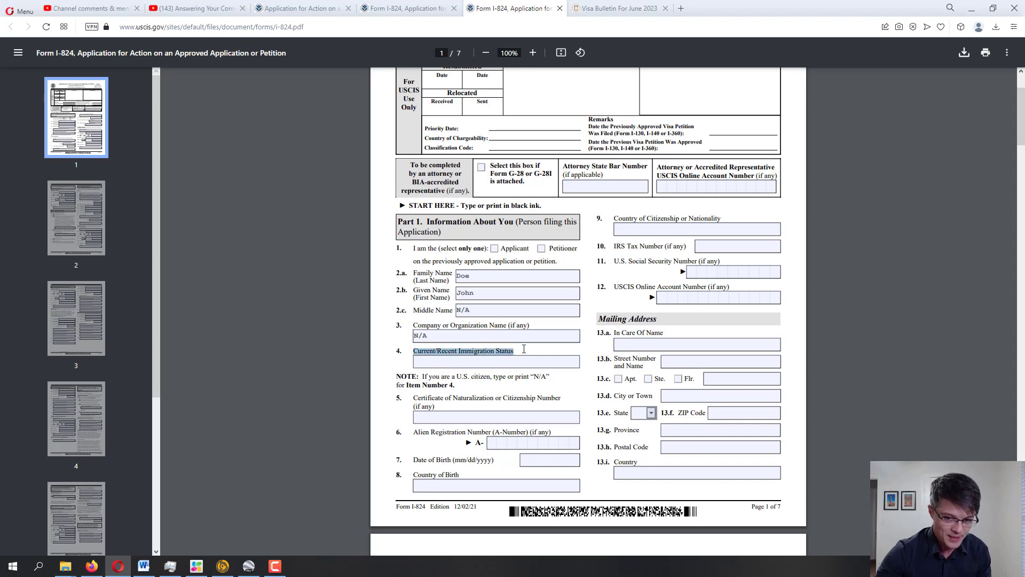
{"action": "left_click", "coordinate": [506, 362]}
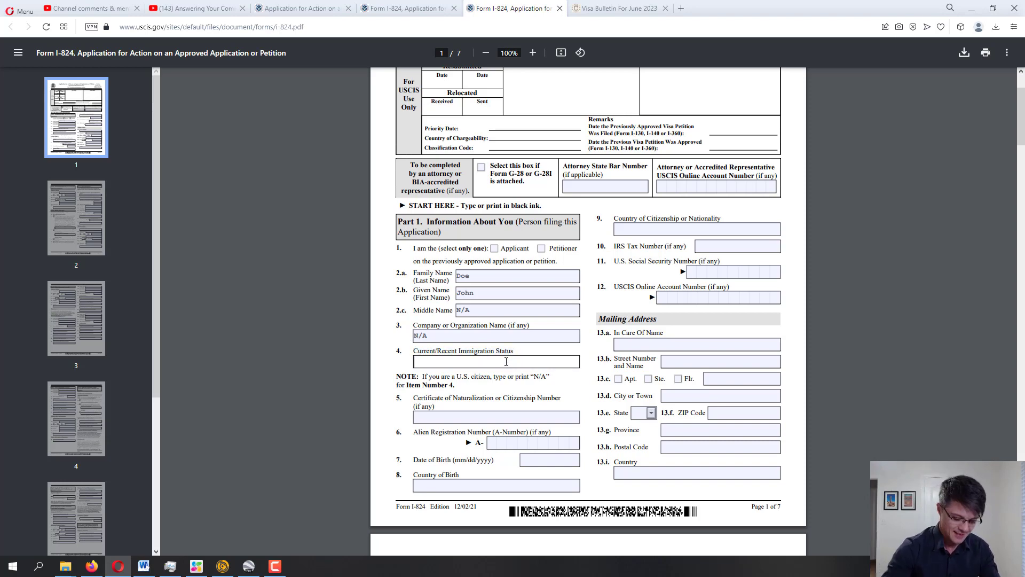
{"action": "type", "text": "Per"}
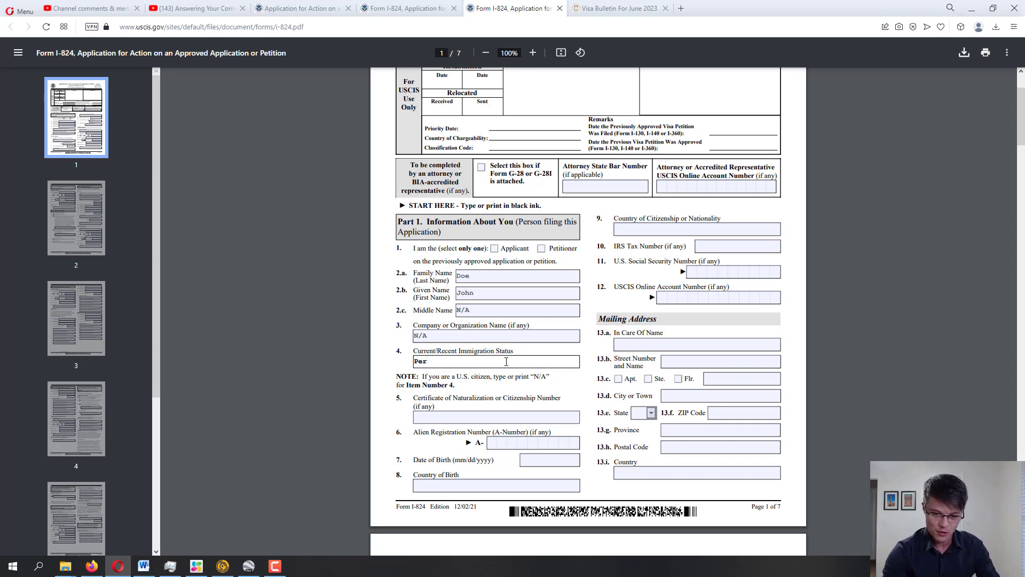
{"action": "type", "text": "manent Resident"}
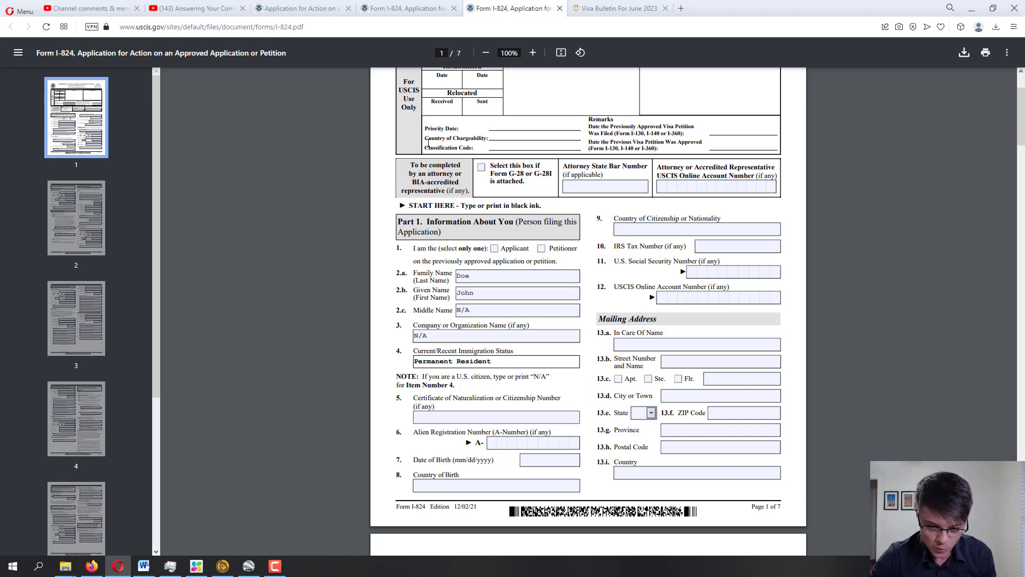
{"action": "scroll", "coordinate": [428, 143], "scroll_direction": "down", "scroll_amount": 1}
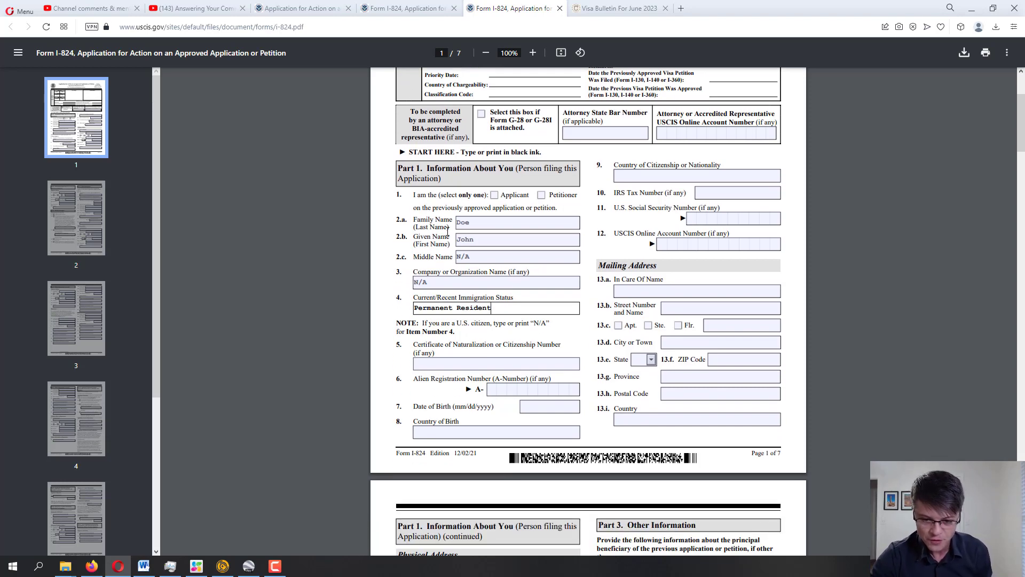
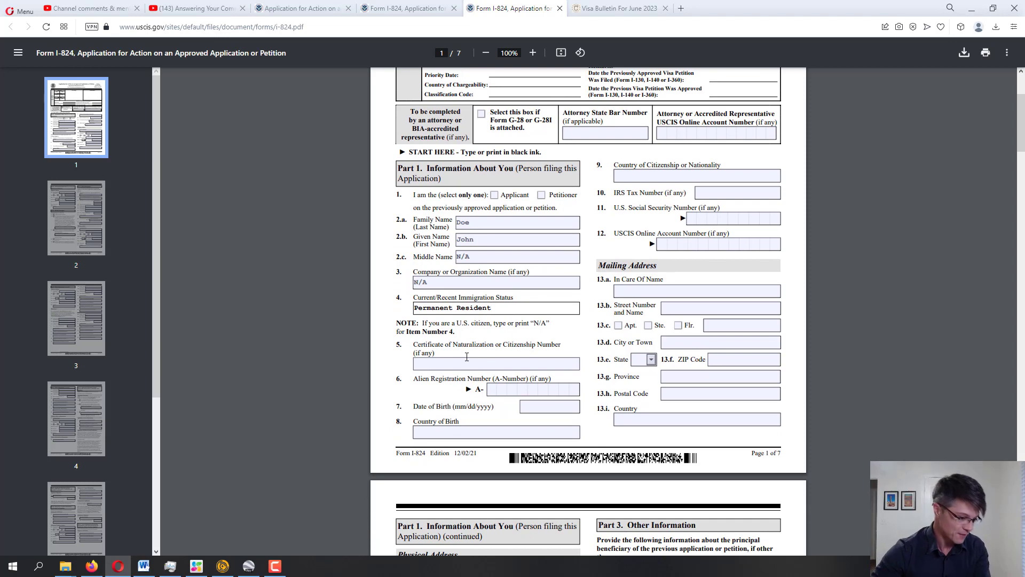
Enter N/A as the Certificate of Naturalization number in field 5
{"action": "left_click", "coordinate": [467, 358]}
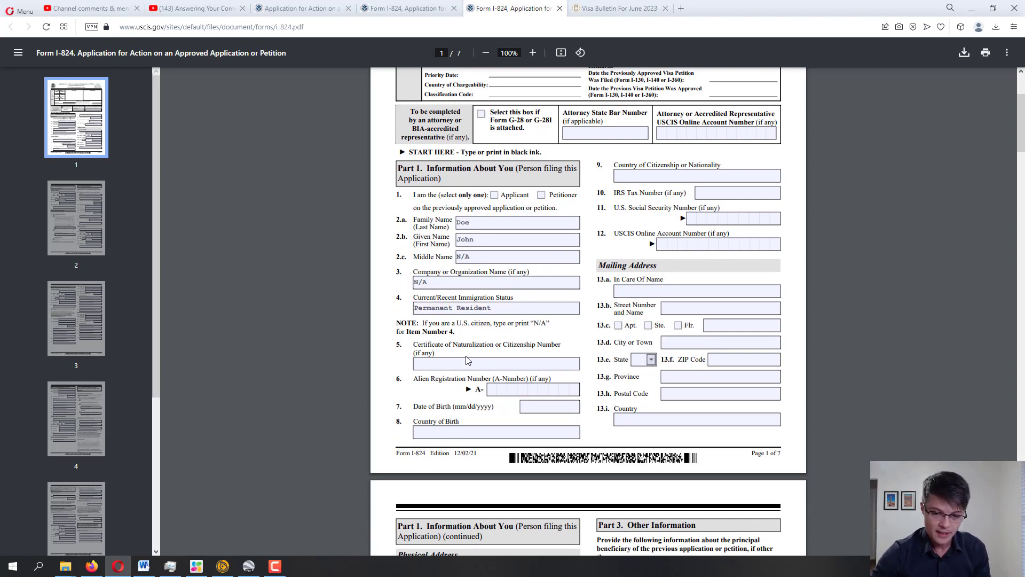
{"action": "left_click", "coordinate": [464, 361]}
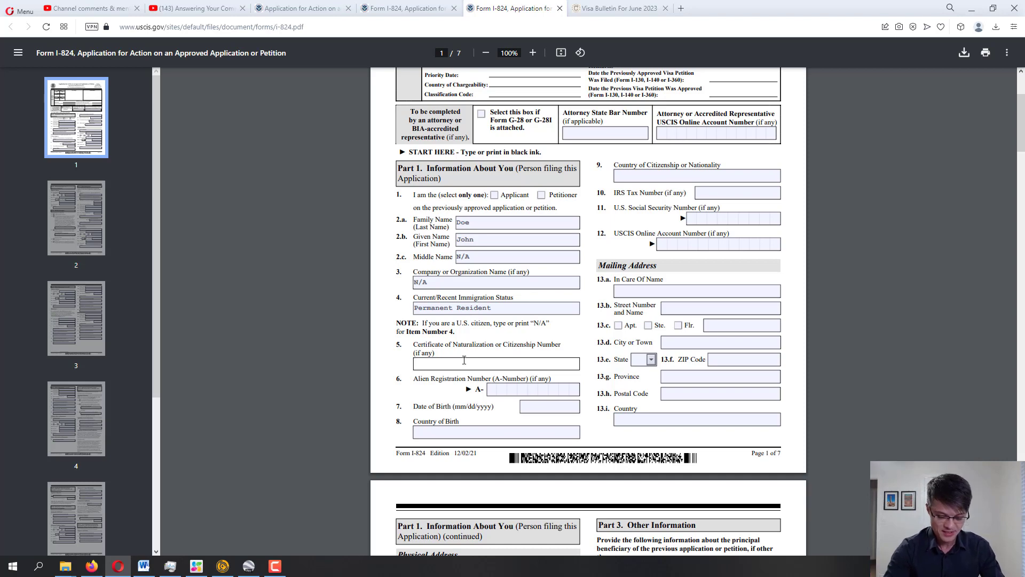
{"action": "type", "text": "N/A"}
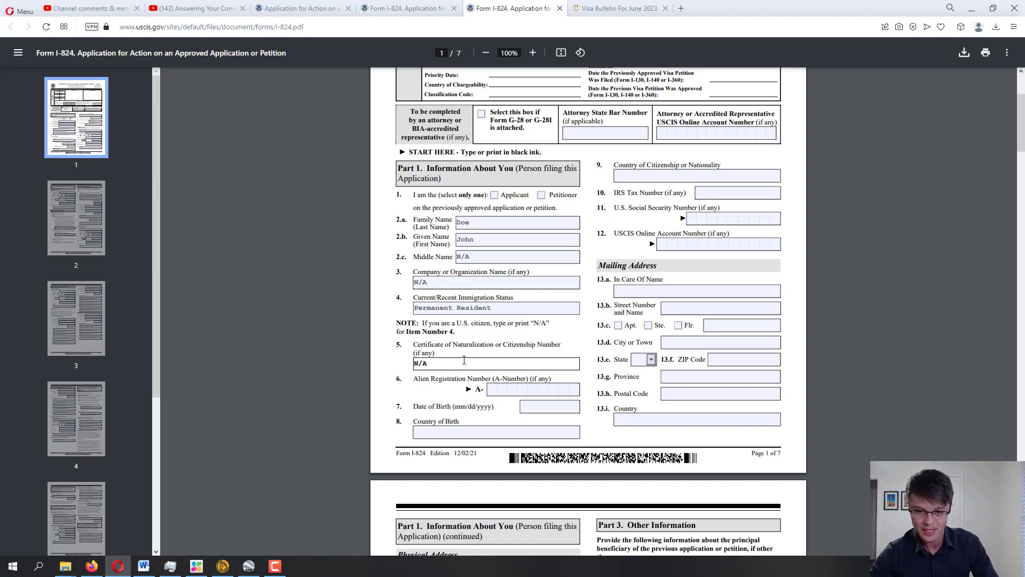
{"action": "left_click_drag", "start_coordinate": [423, 323], "coordinate": [551, 323]}
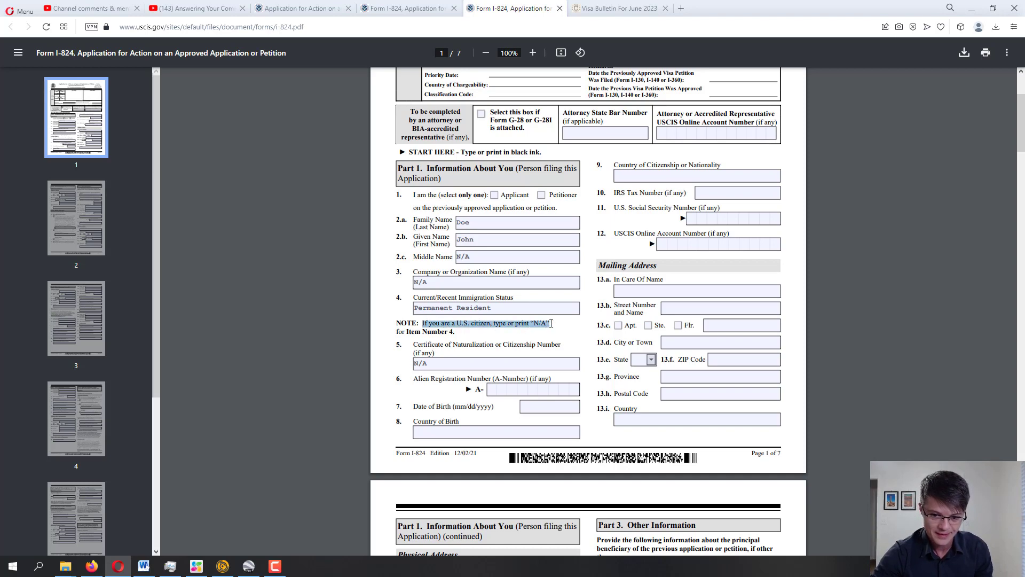
{"action": "left_click", "coordinate": [551, 323]}
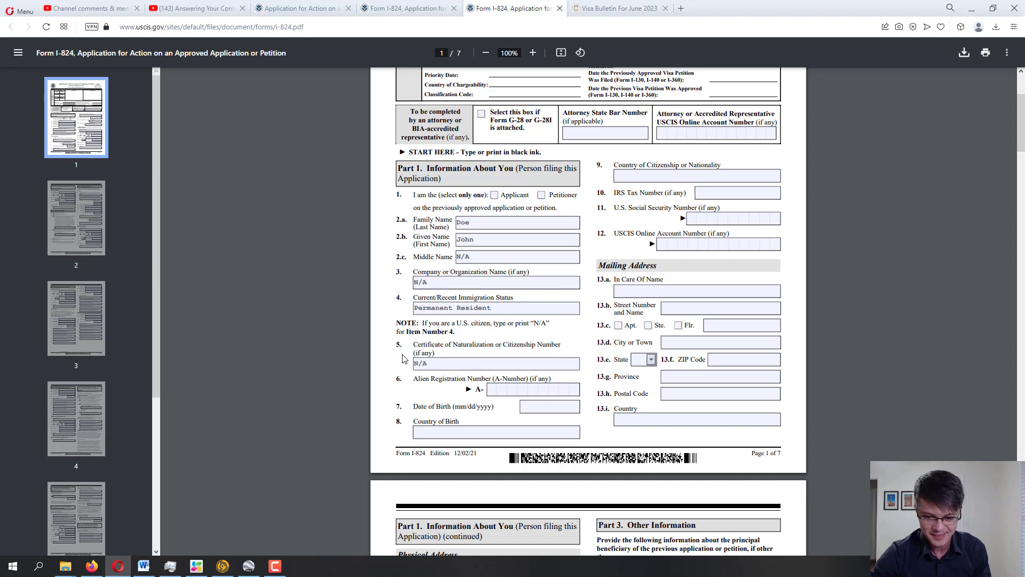
Enter 'none' as the Alien Registration Number in field 6
{"action": "scroll", "coordinate": [395, 362], "scroll_direction": "down", "scroll_amount": 2}
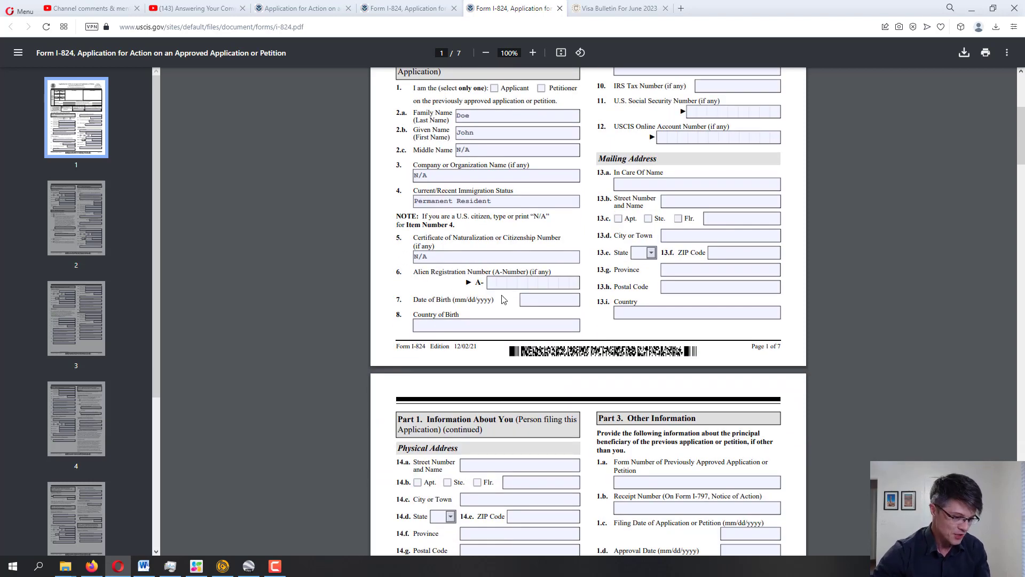
{"action": "left_click", "coordinate": [492, 286]}
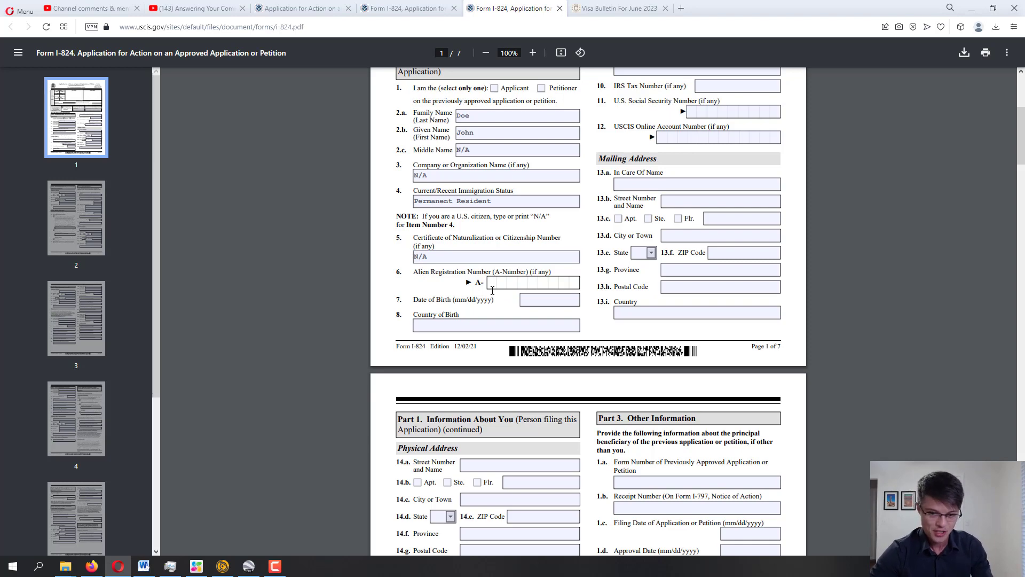
{"action": "type", "text": "none"}
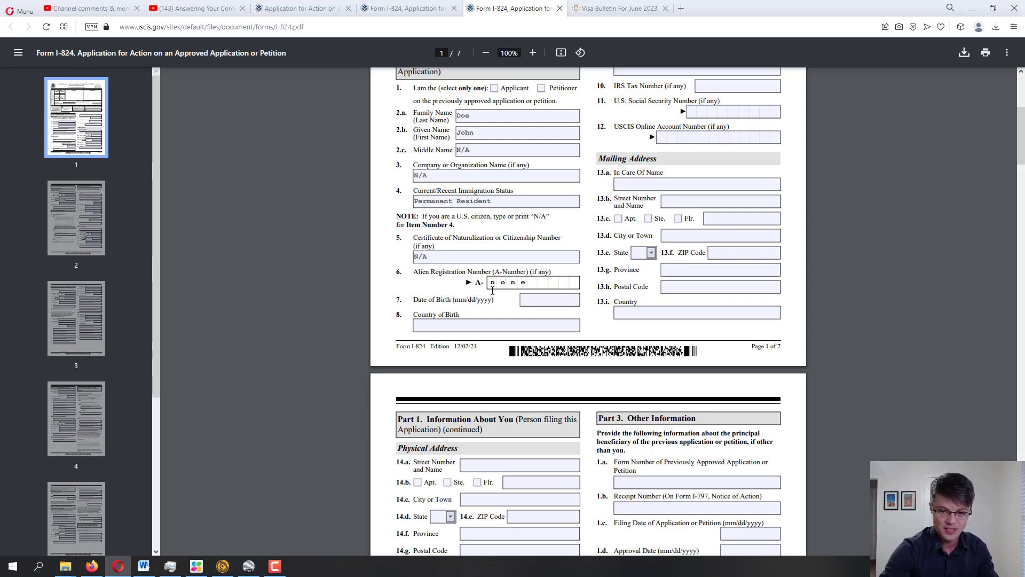
{"action": "left_click", "coordinate": [528, 301]}
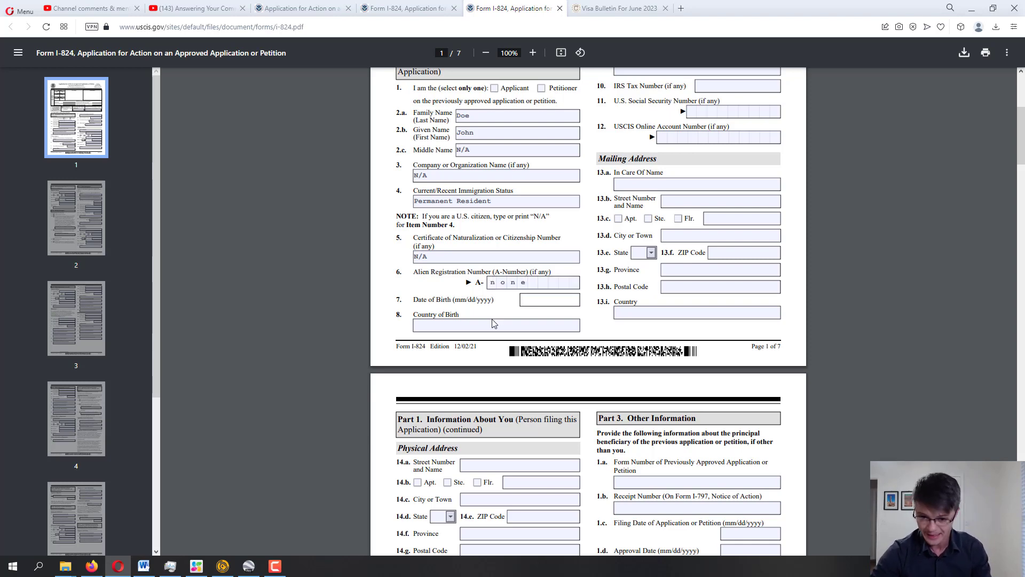
{"action": "left_click", "coordinate": [494, 323]}
{"action": "scroll", "coordinate": [604, 289], "scroll_direction": "up", "scroll_amount": 2}
{"action": "scroll", "coordinate": [604, 289], "scroll_direction": "up", "scroll_amount": 2}
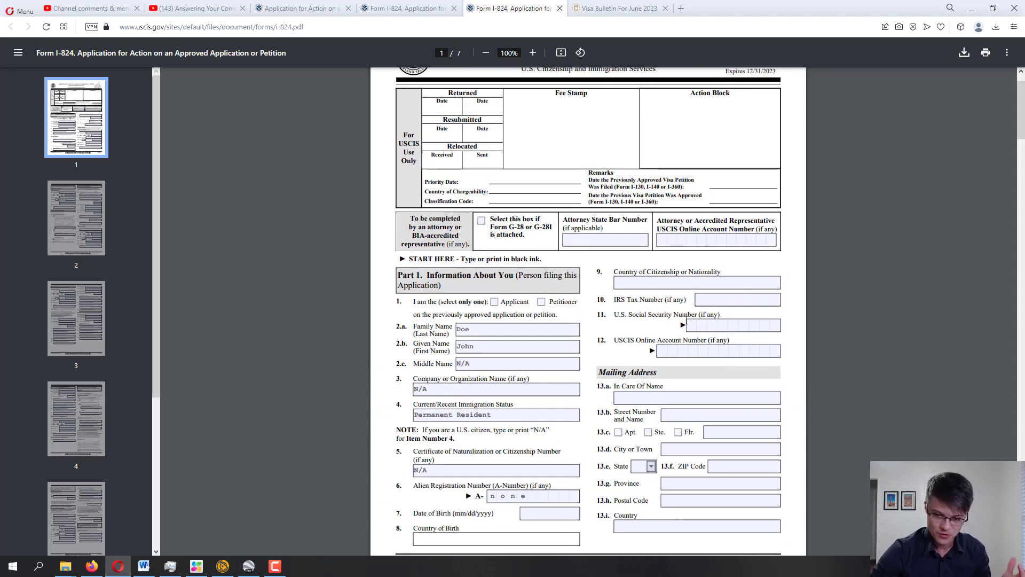
Enter 'none' in the IRS Tax Number field 10
{"action": "left_click", "coordinate": [727, 304]}
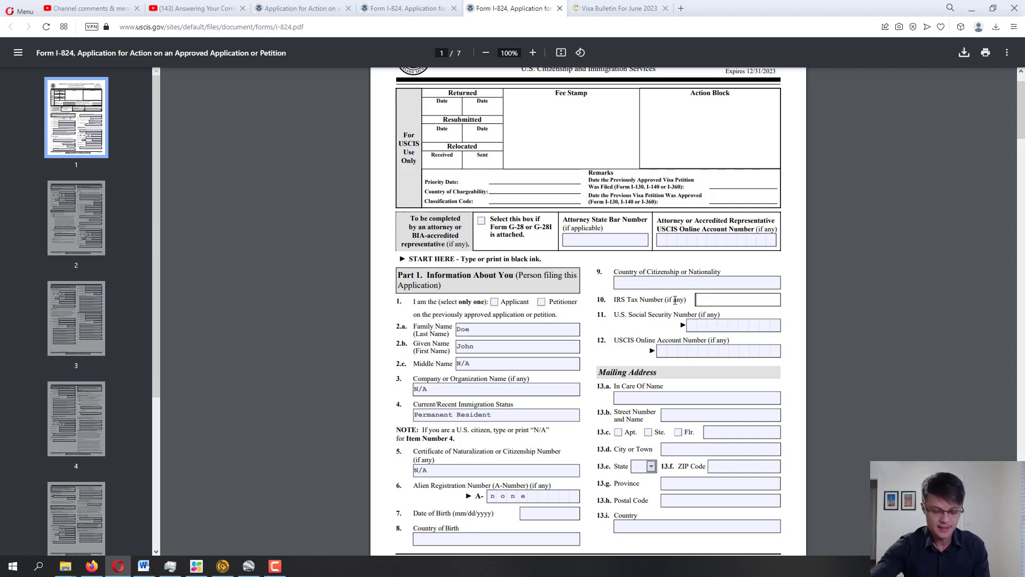
{"action": "type", "text": "none"}
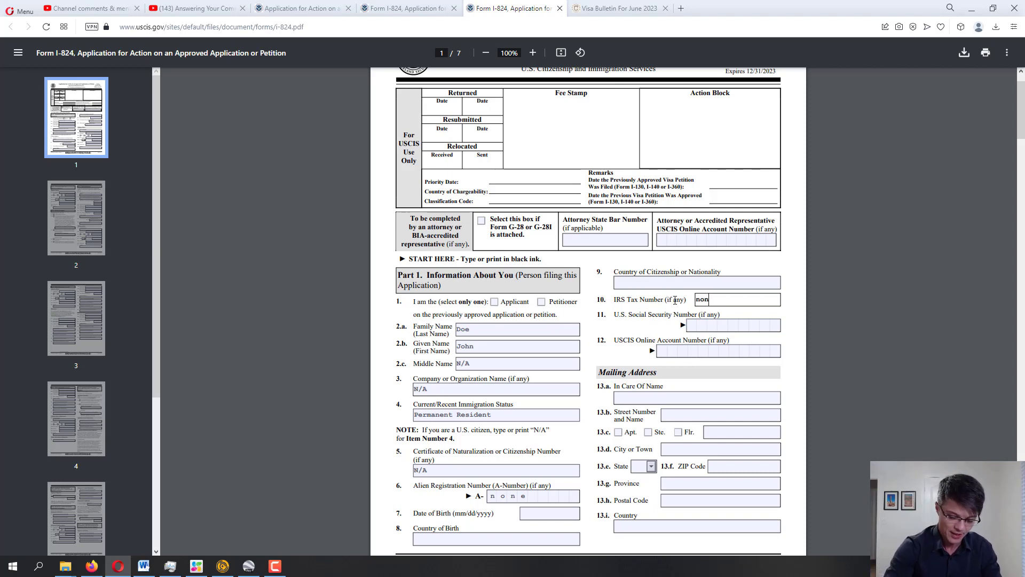
{"action": "left_click", "coordinate": [693, 333]}
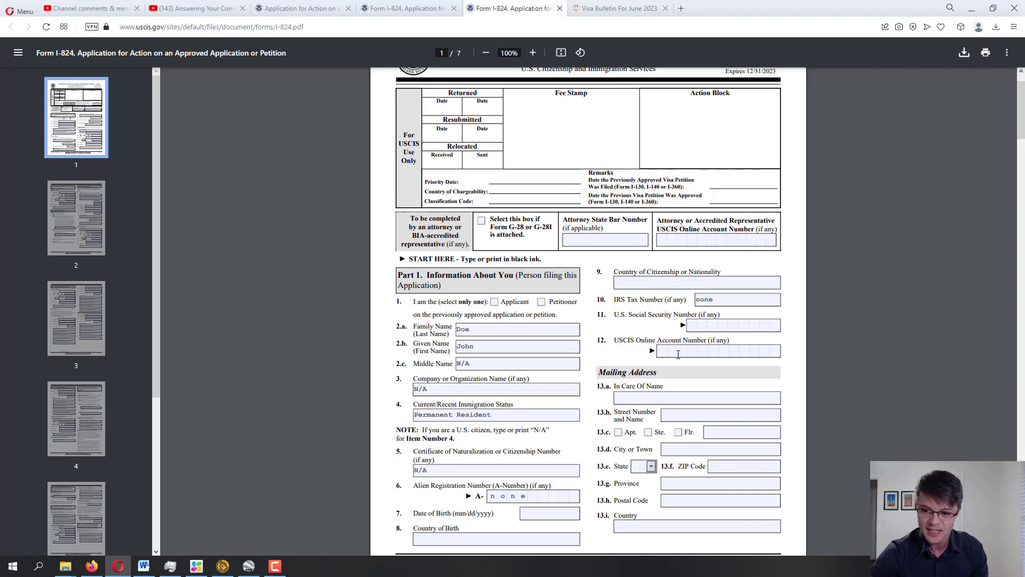
Enter 'none' in the USCIS Online Account Number field 12
{"action": "left_click", "coordinate": [666, 354]}
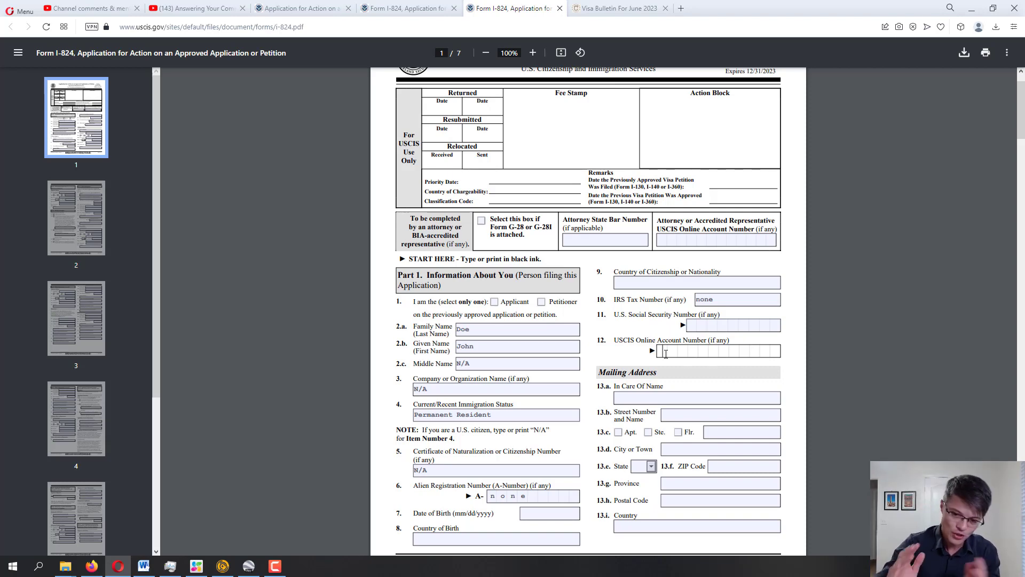
{"action": "type", "text": "none"}
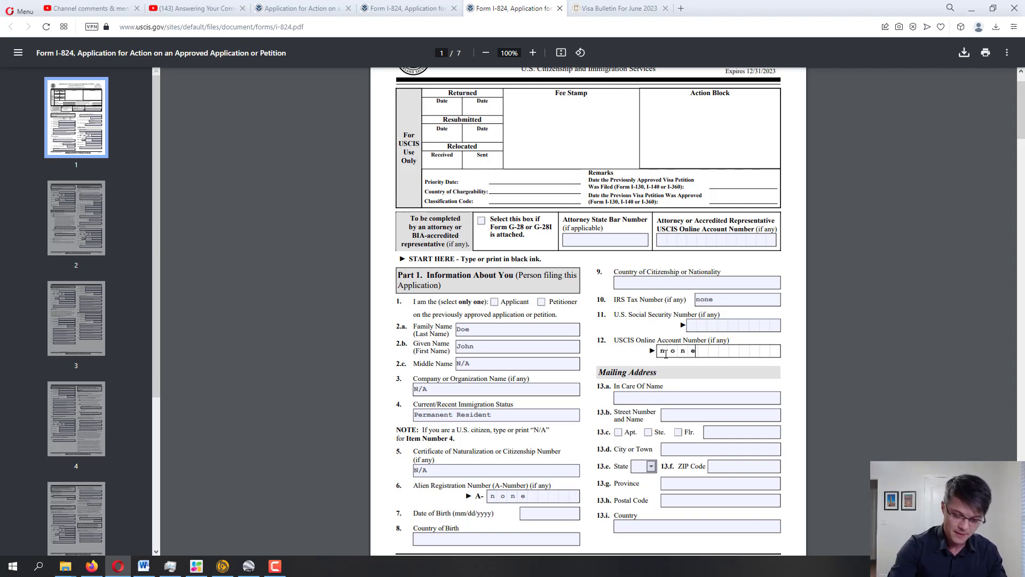
{"action": "scroll", "coordinate": [751, 353], "scroll_direction": "down", "scroll_amount": 1}
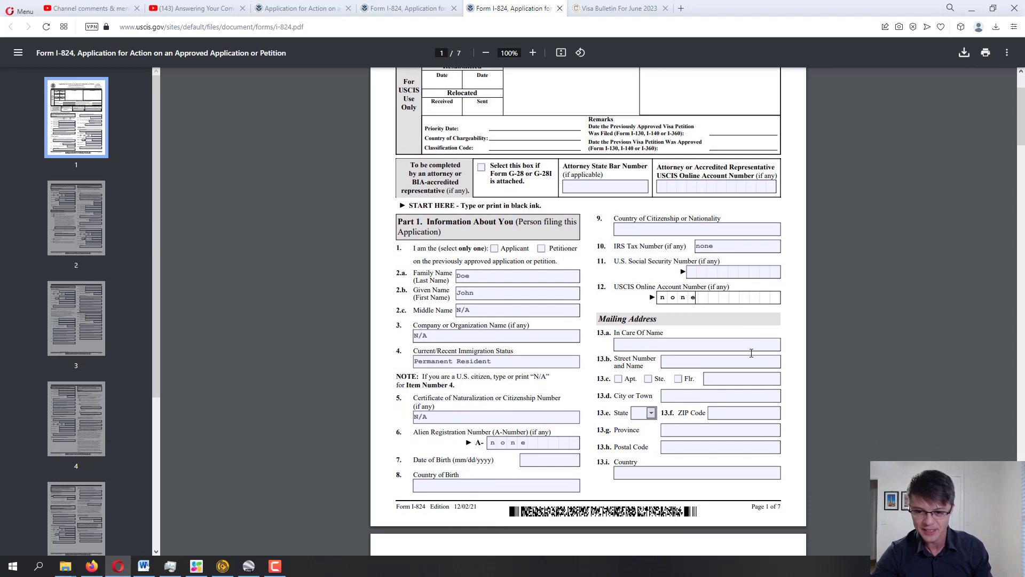
Scroll past the In Care Of Name field down to page 2's Physical Address section
{"action": "scroll", "coordinate": [751, 353], "scroll_direction": "down", "scroll_amount": 1}
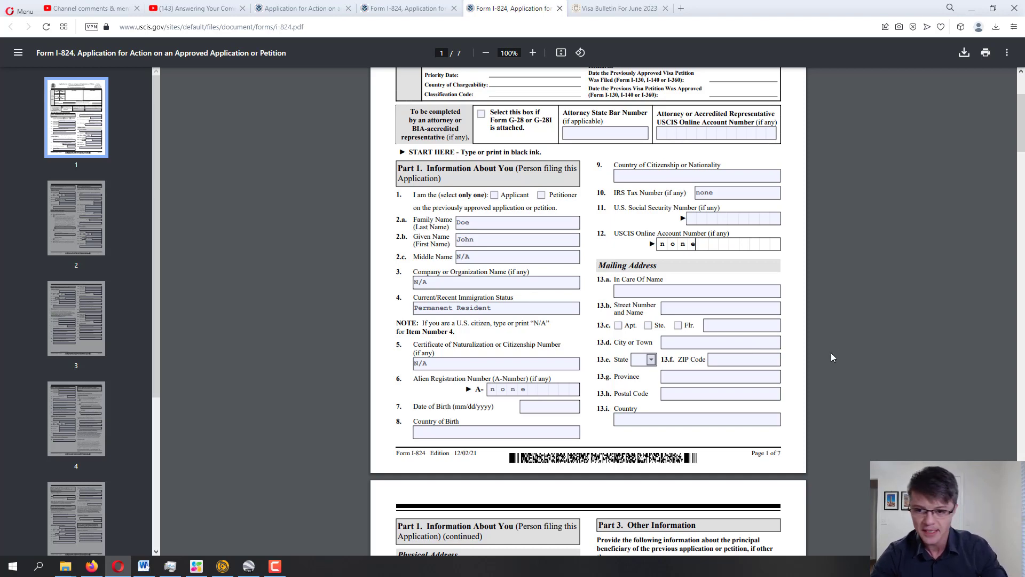
{"action": "left_click", "coordinate": [651, 293]}
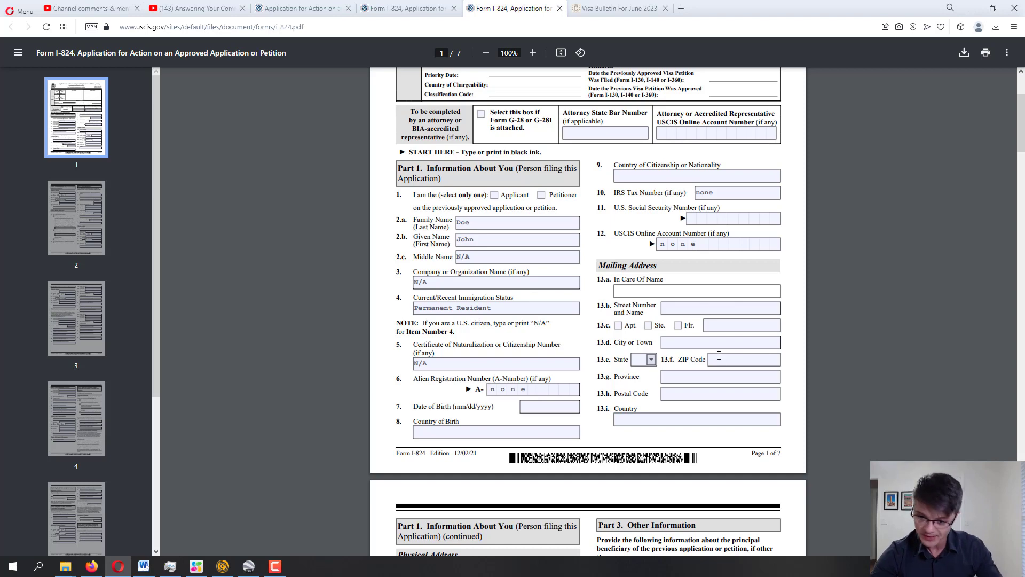
{"action": "scroll", "coordinate": [719, 355], "scroll_direction": "down", "scroll_amount": 2}
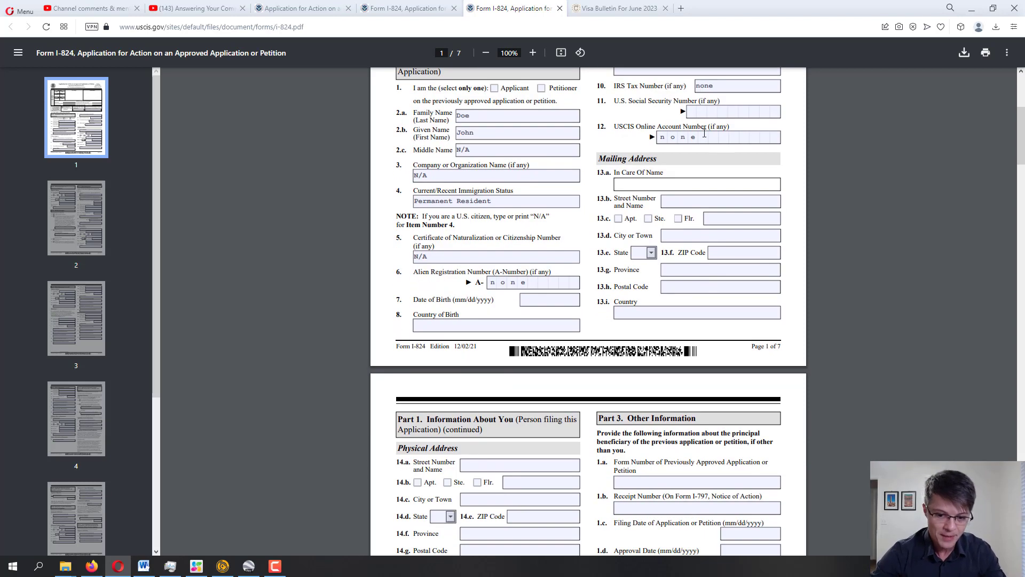
{"action": "scroll", "coordinate": [665, 260], "scroll_direction": "down", "scroll_amount": 4}
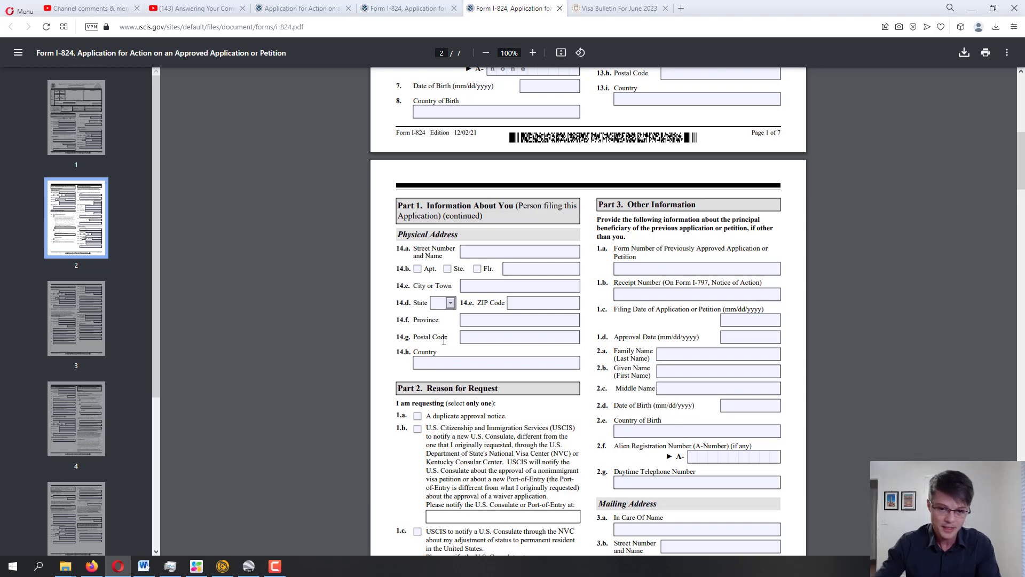
Clear the stray highlight on the Part 2 heading, then return to the top of page 2
{"action": "scroll", "coordinate": [538, 318], "scroll_direction": "down", "scroll_amount": 3}
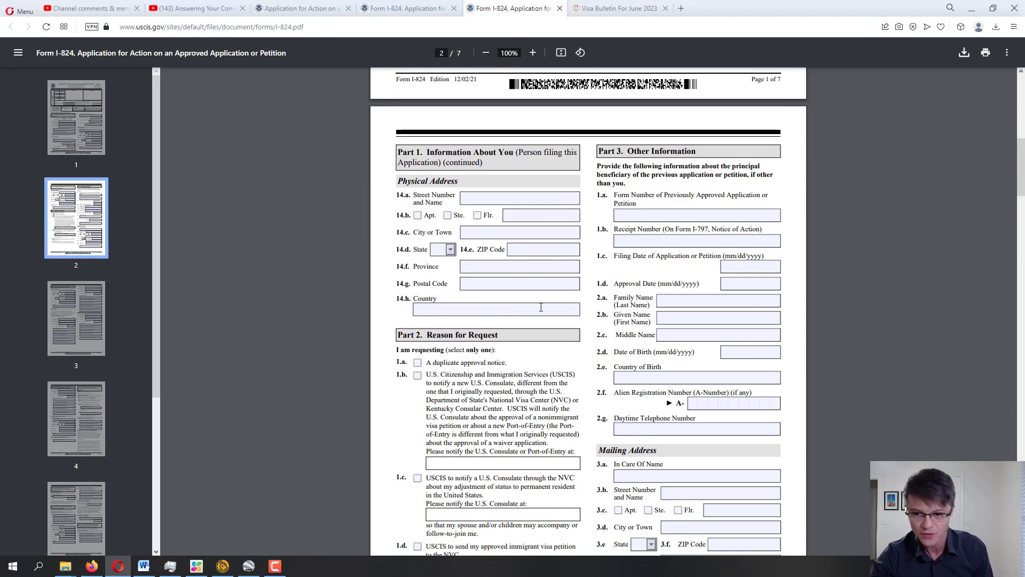
{"action": "scroll", "coordinate": [548, 280], "scroll_direction": "down", "scroll_amount": 2}
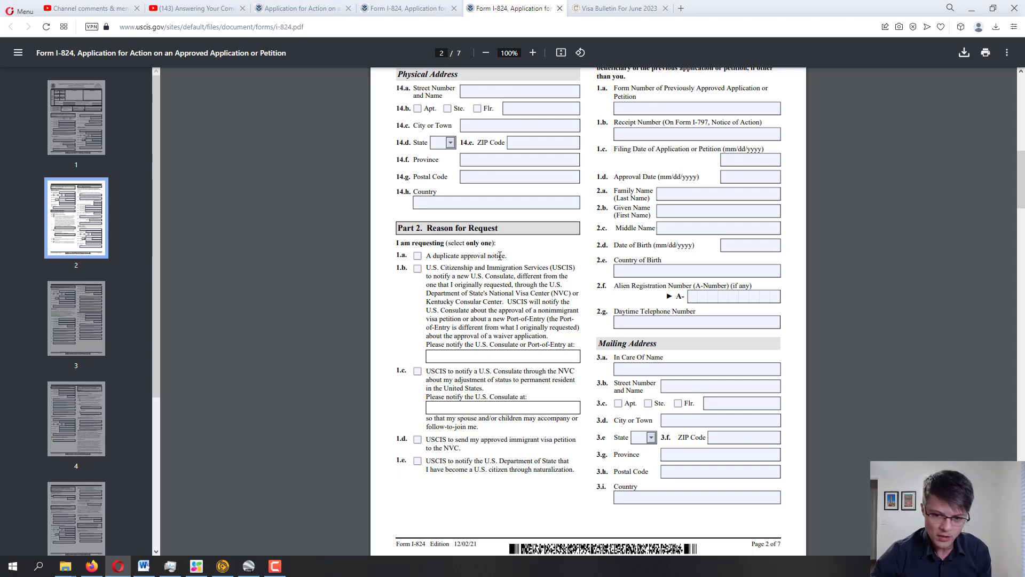
{"action": "scroll", "coordinate": [500, 256], "scroll_direction": "down", "scroll_amount": 2}
{"action": "scroll", "coordinate": [480, 277], "scroll_direction": "up", "scroll_amount": 5}
{"action": "scroll", "coordinate": [441, 307], "scroll_direction": "down", "scroll_amount": 2}
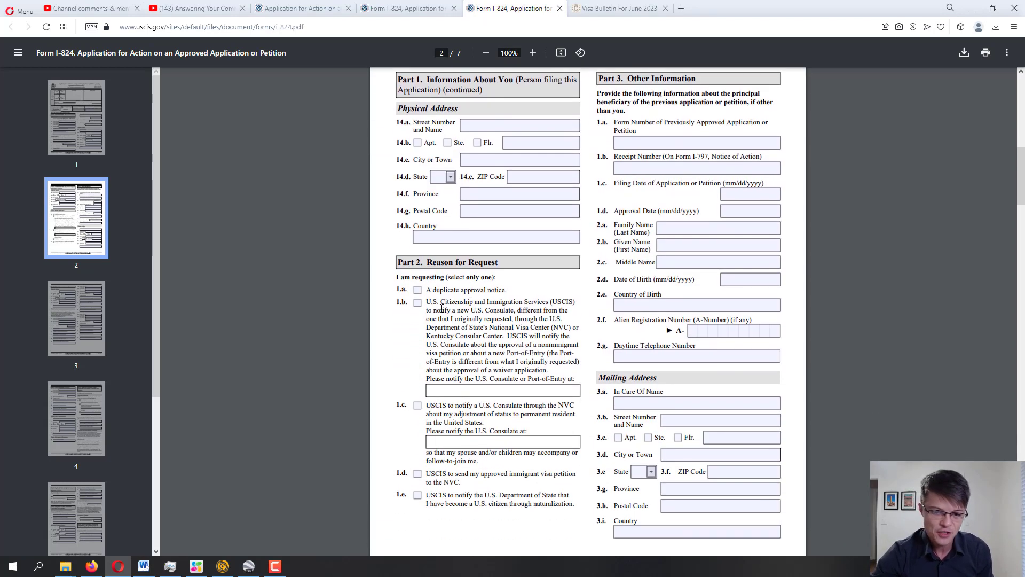
{"action": "scroll", "coordinate": [441, 307], "scroll_direction": "down", "scroll_amount": 1}
{"action": "left_click_drag", "start_coordinate": [398, 228], "coordinate": [424, 227]}
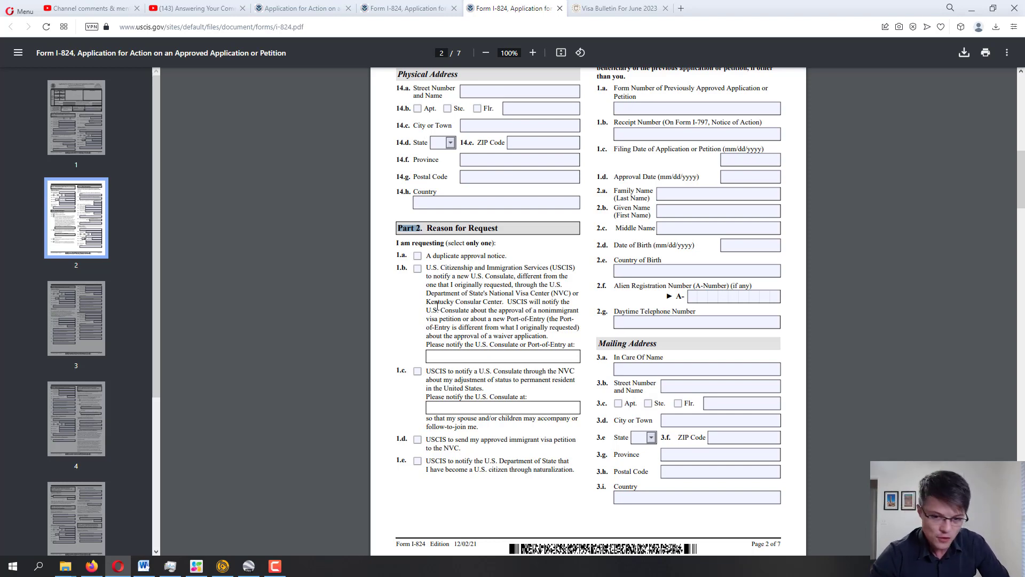
{"action": "left_click", "coordinate": [405, 255]}
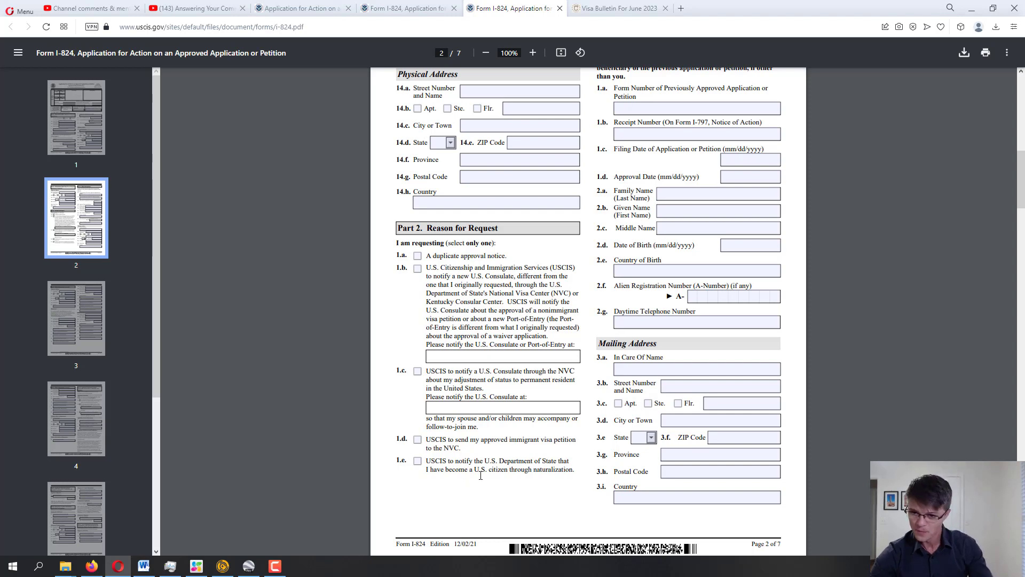
{"action": "scroll", "coordinate": [505, 500], "scroll_direction": "up", "scroll_amount": 2}
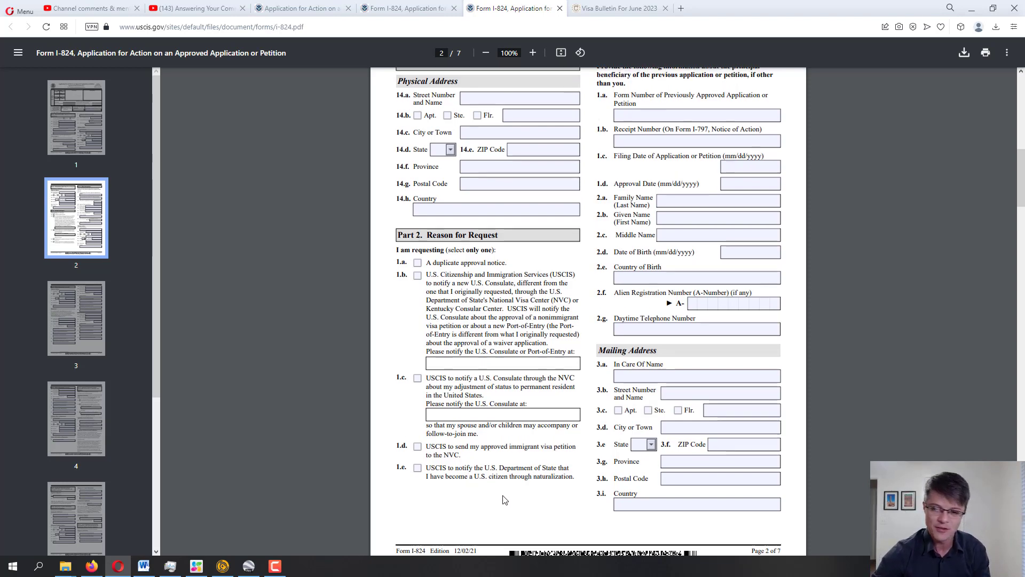
{"action": "scroll", "coordinate": [506, 500], "scroll_direction": "up", "scroll_amount": 5}
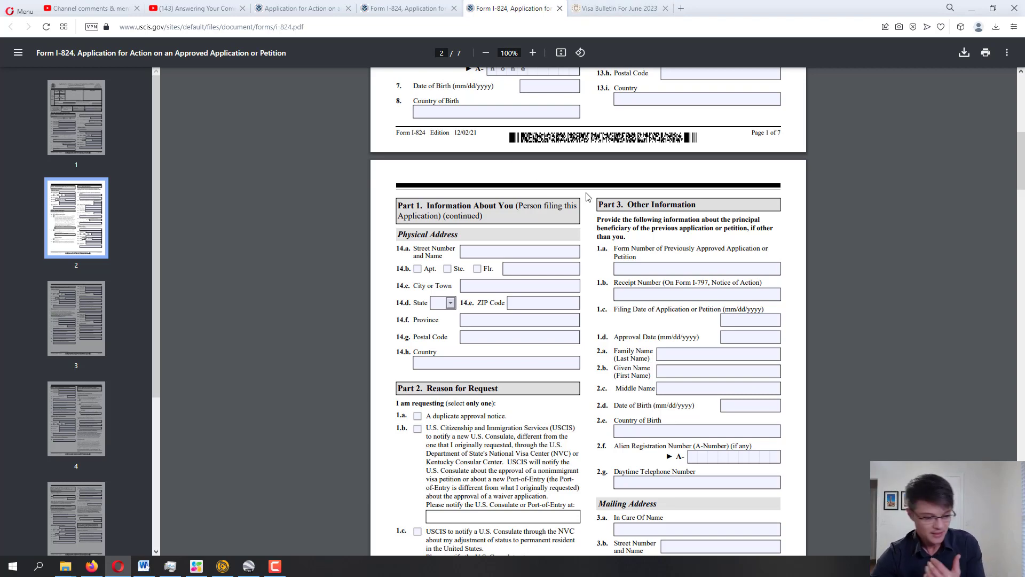
Enter I-130 as the prior form number and the prior petition's receipt number in 1.b
{"action": "left_click", "coordinate": [670, 267]}
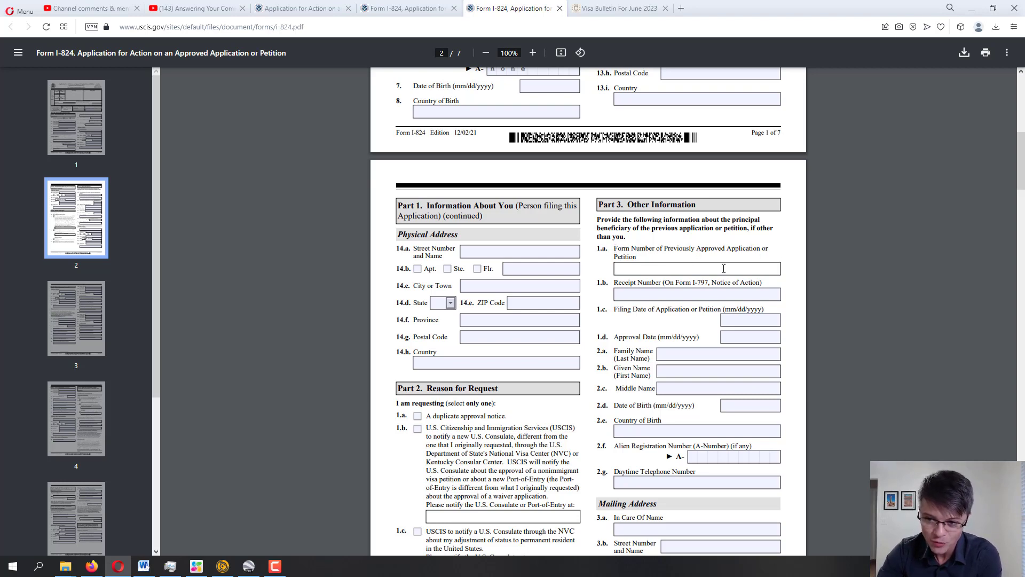
{"action": "left_click", "coordinate": [669, 277]}
{"action": "left_click", "coordinate": [677, 273]}
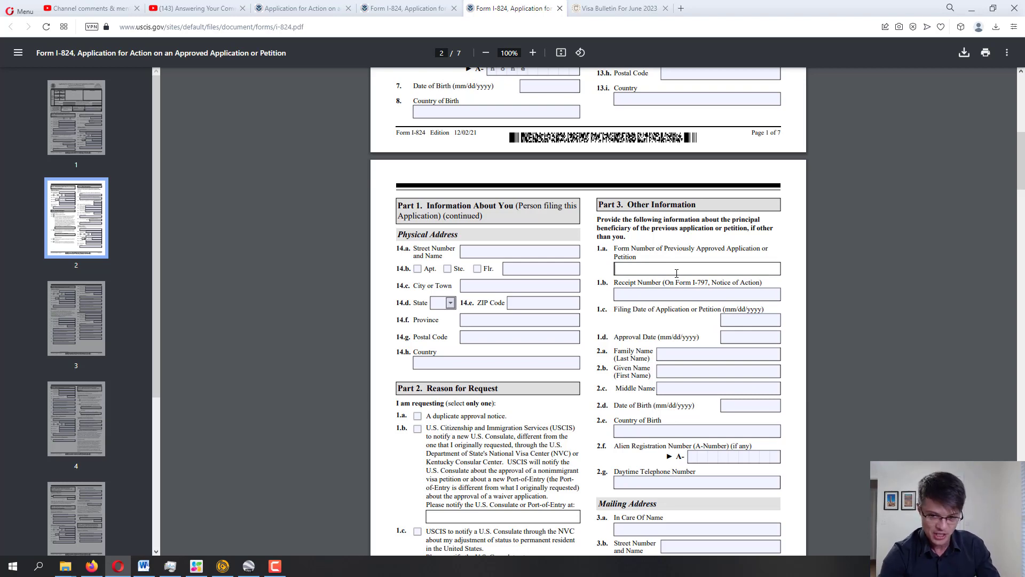
{"action": "type", "text": "I-130"}
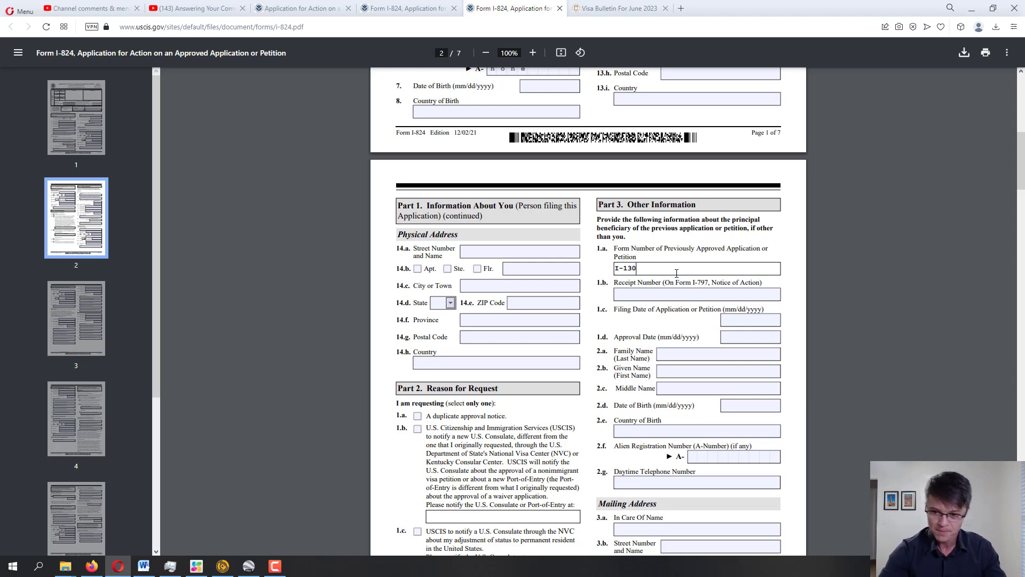
{"action": "key", "text": "Tab"}
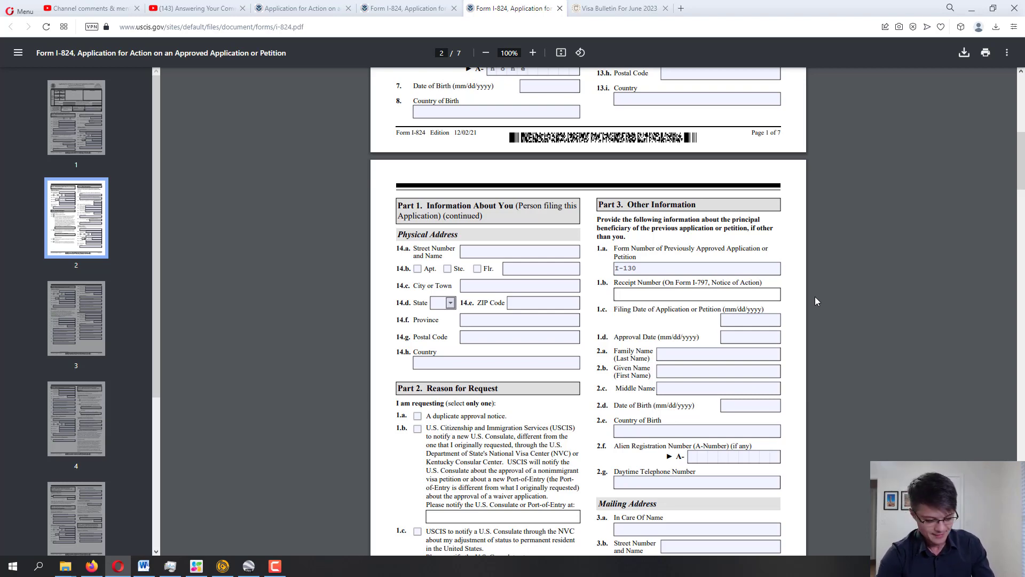
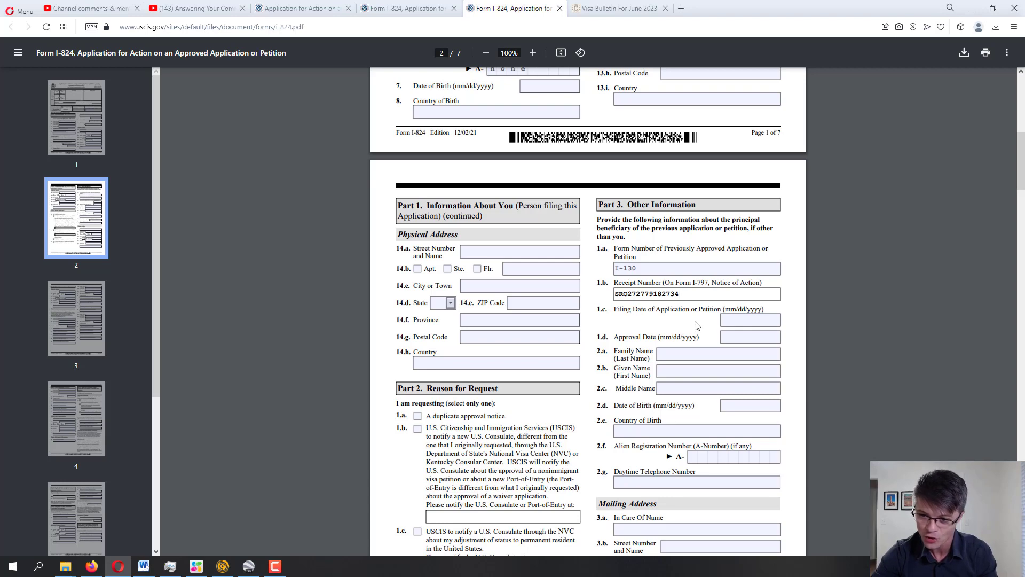
{"action": "left_click", "coordinate": [744, 323]}
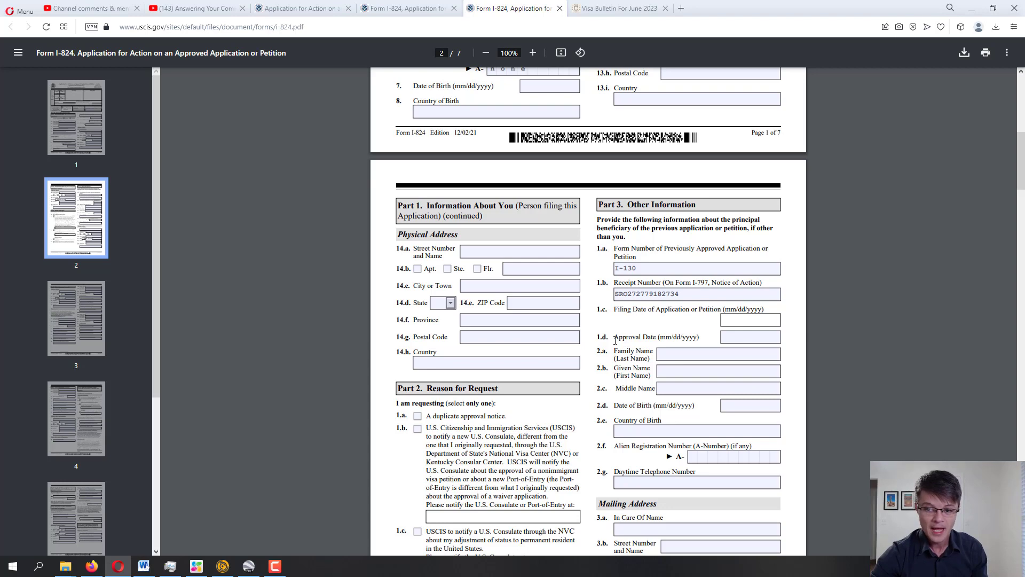
Fill fields 2.a–2.c with the beneficiary's family name, given name, and N/A as middle name
{"action": "left_click_drag", "start_coordinate": [615, 340], "coordinate": [699, 340]}
{"action": "left_click", "coordinate": [735, 350]}
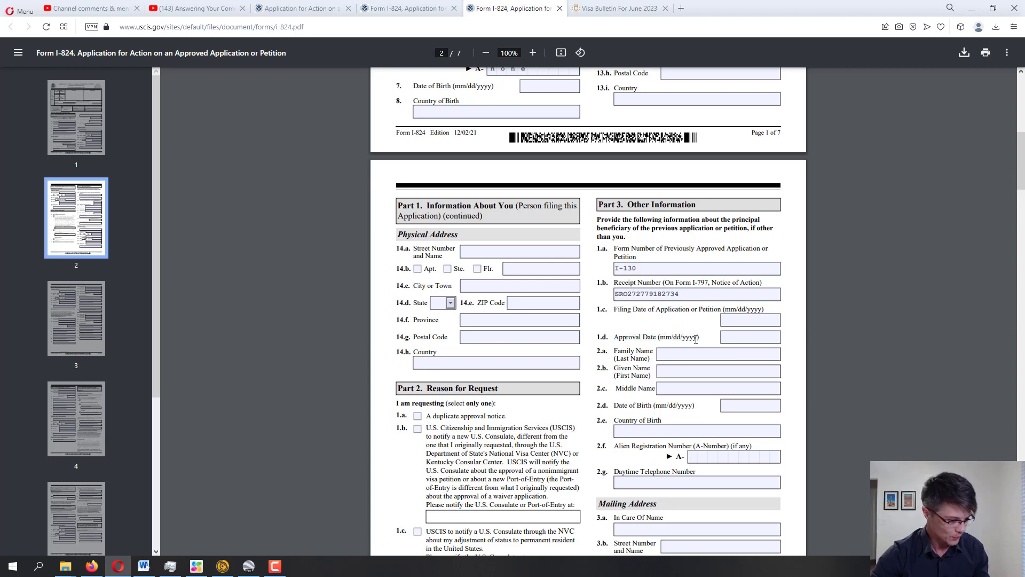
{"action": "left_click", "coordinate": [736, 337]}
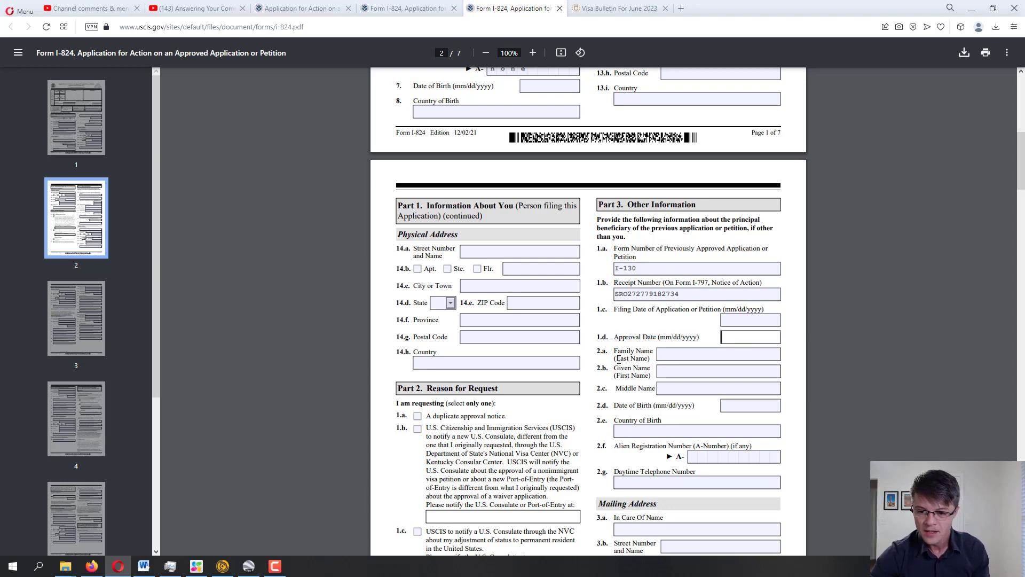
{"action": "left_click", "coordinate": [701, 353]}
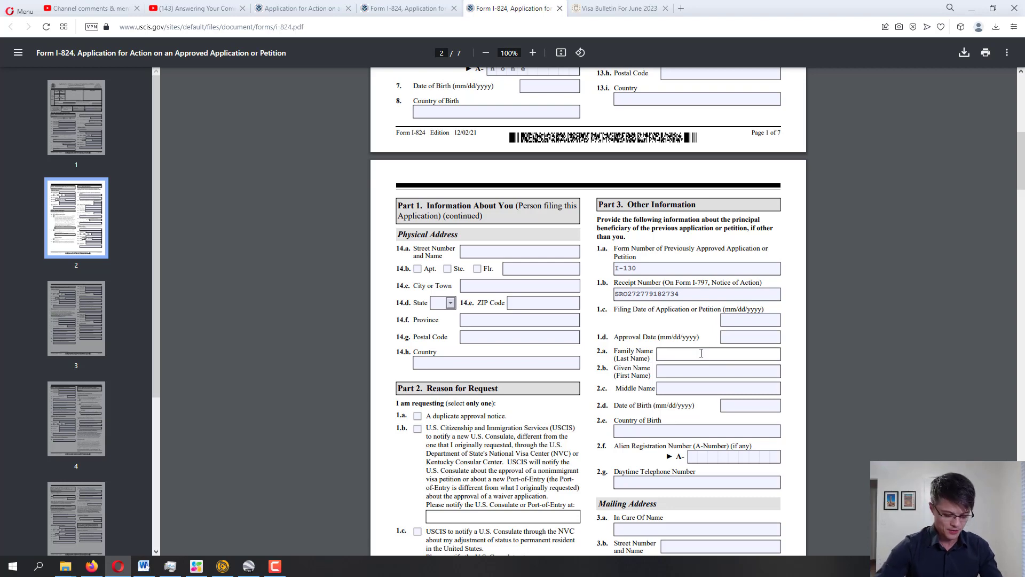
{"action": "type", "text": "Doe"}
{"action": "key", "text": "Tab"}
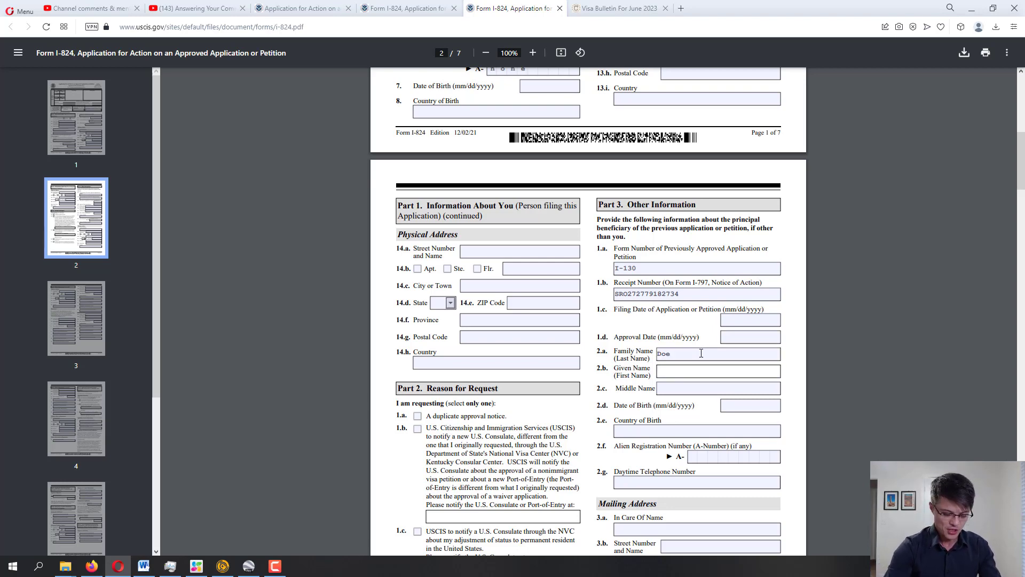
{"action": "type", "text": "Jane"}
{"action": "key", "text": "Tab"}
{"action": "type", "text": "N/A"}
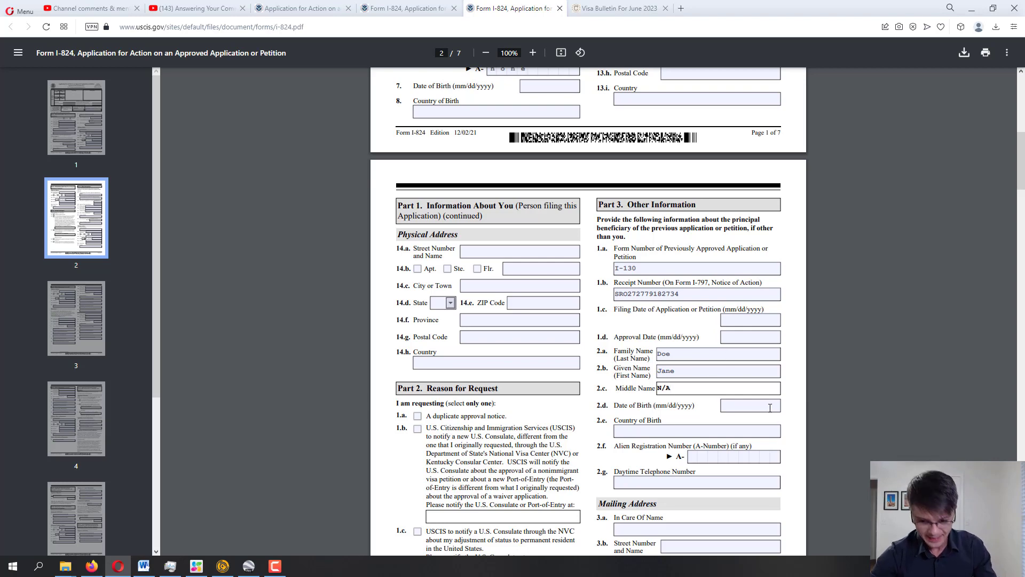
{"action": "key", "text": "Tab"}
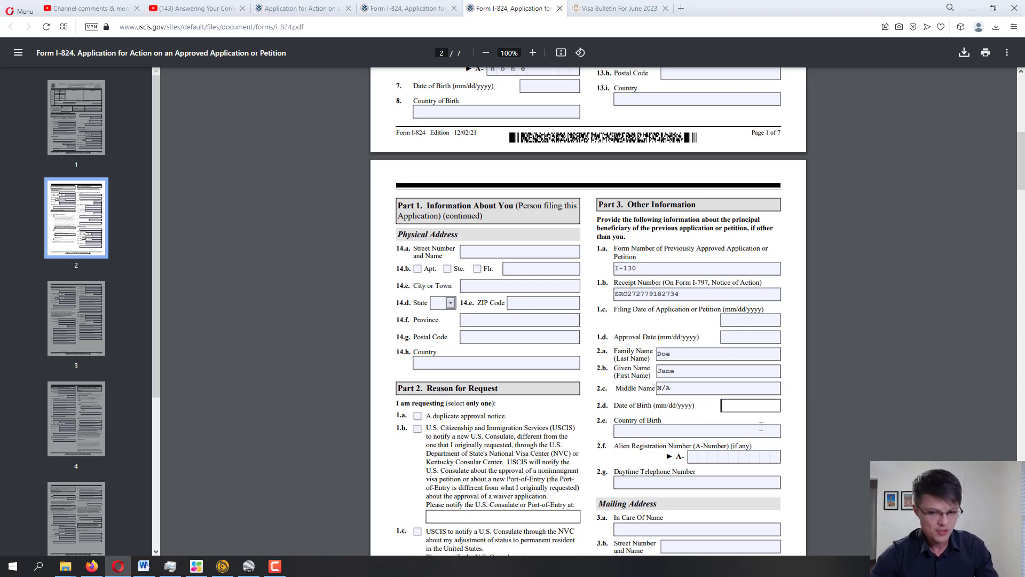
{"action": "key", "text": "Tab"}
{"action": "key", "text": "Tab"}
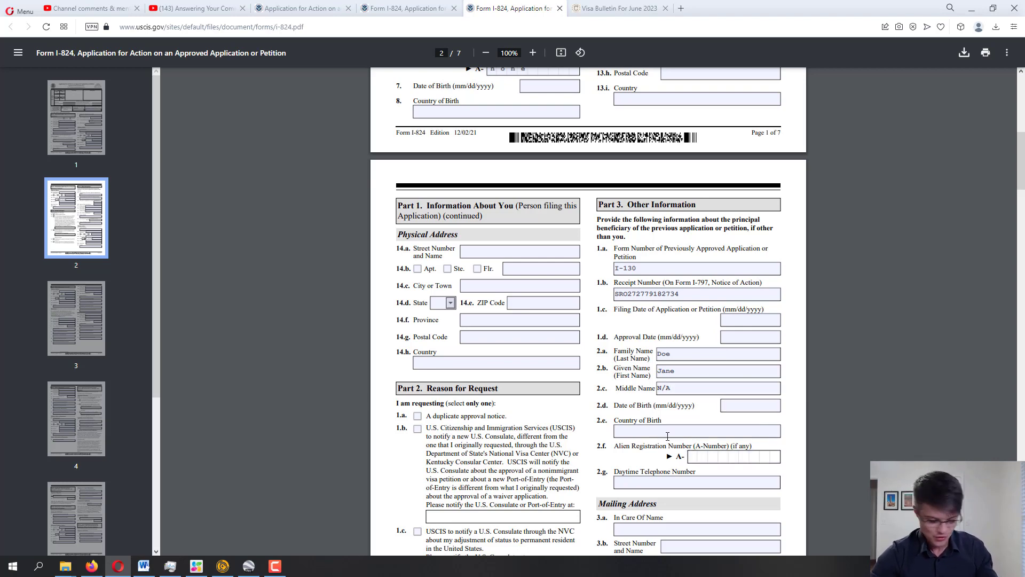
Scroll past the Mailing Address to page 3's Physical Address and Dependents sections
{"action": "scroll", "coordinate": [667, 436], "scroll_direction": "down", "scroll_amount": 1}
{"action": "scroll", "coordinate": [632, 433], "scroll_direction": "down", "scroll_amount": 1}
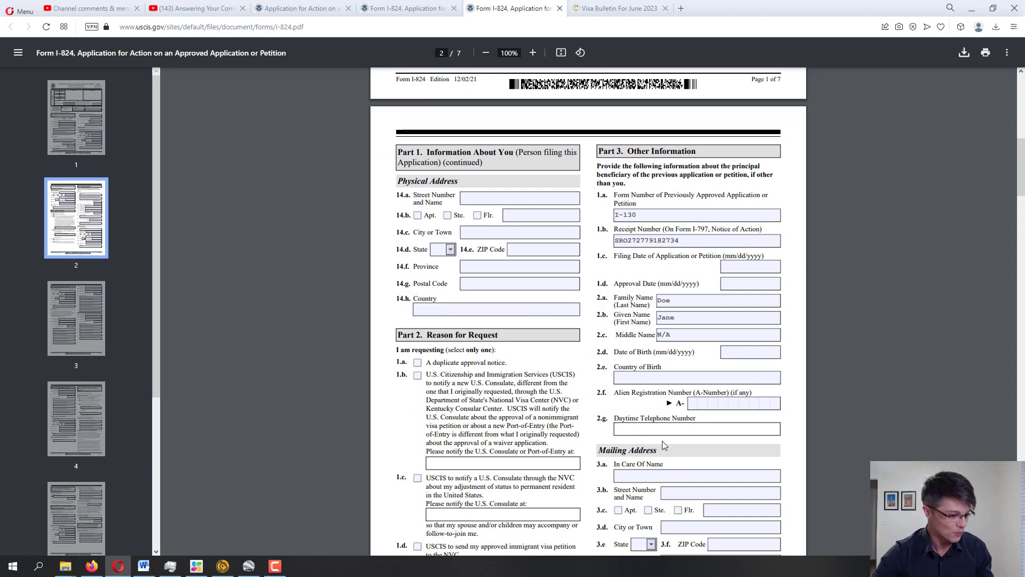
{"action": "scroll", "coordinate": [794, 346], "scroll_direction": "down", "scroll_amount": 1}
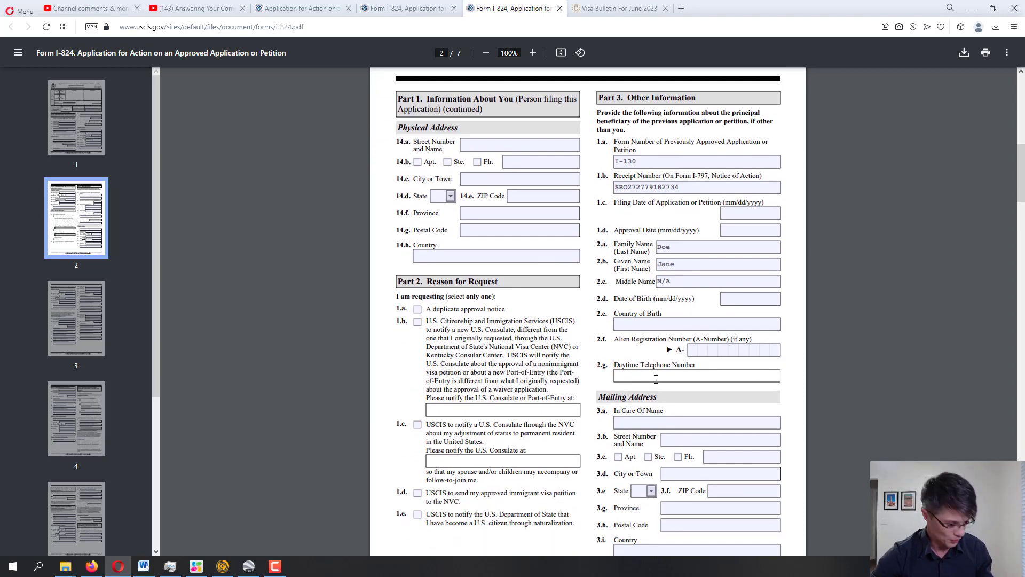
{"action": "scroll", "coordinate": [757, 380], "scroll_direction": "down", "scroll_amount": 3}
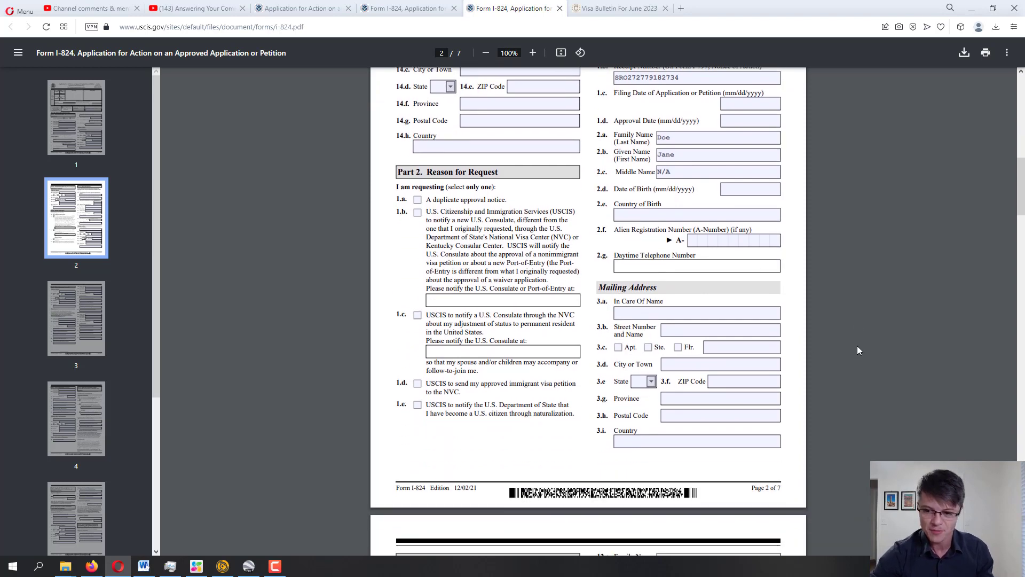
{"action": "left_click", "coordinate": [619, 262]}
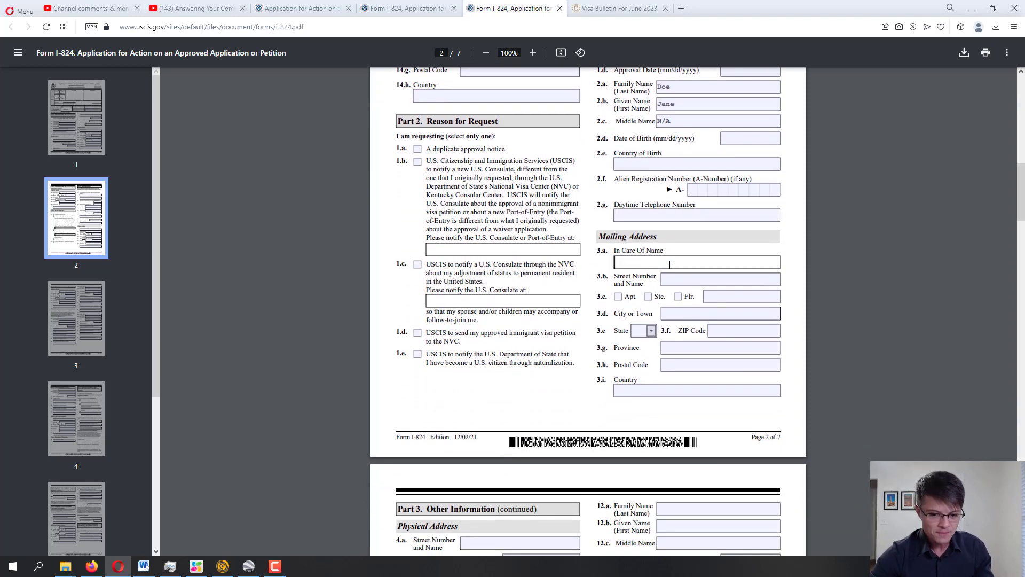
{"action": "scroll", "coordinate": [770, 277], "scroll_direction": "down", "scroll_amount": 2}
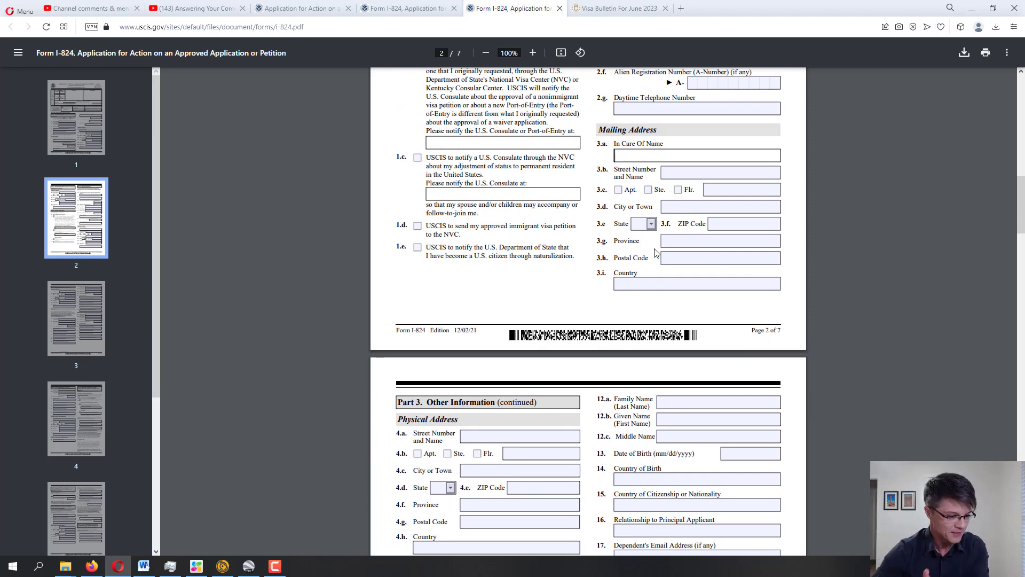
{"action": "scroll", "coordinate": [402, 239], "scroll_direction": "down", "scroll_amount": 4}
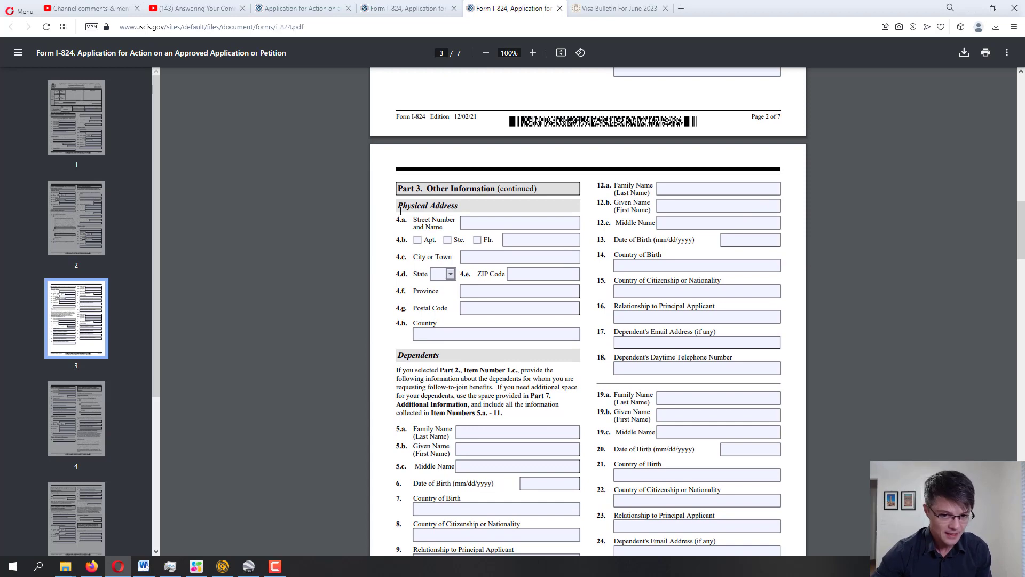
{"action": "left_click_drag", "start_coordinate": [402, 239], "coordinate": [422, 207]}
{"action": "left_click", "coordinate": [479, 220]}
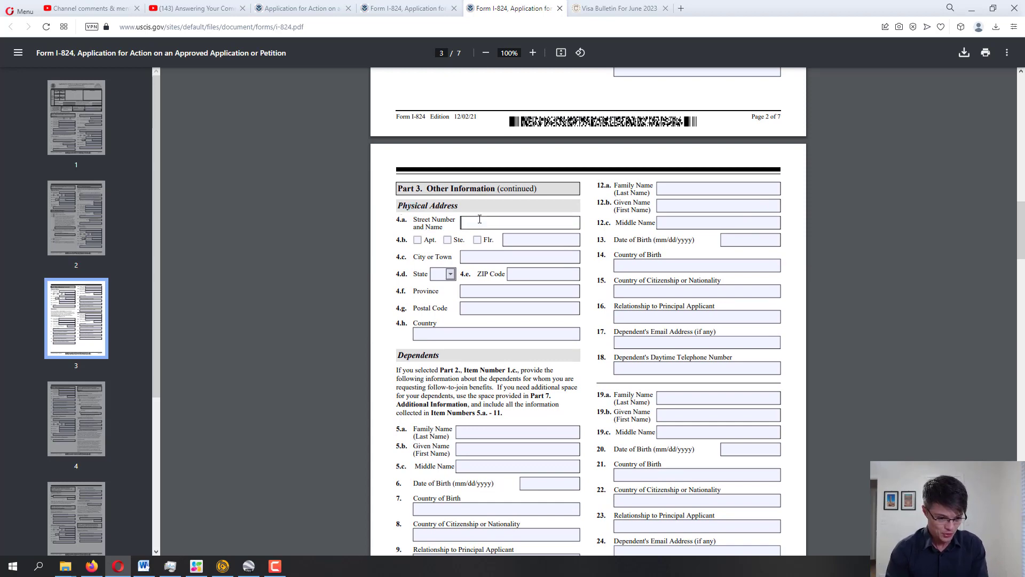
{"action": "scroll", "coordinate": [407, 207], "scroll_direction": "down", "scroll_amount": 3}
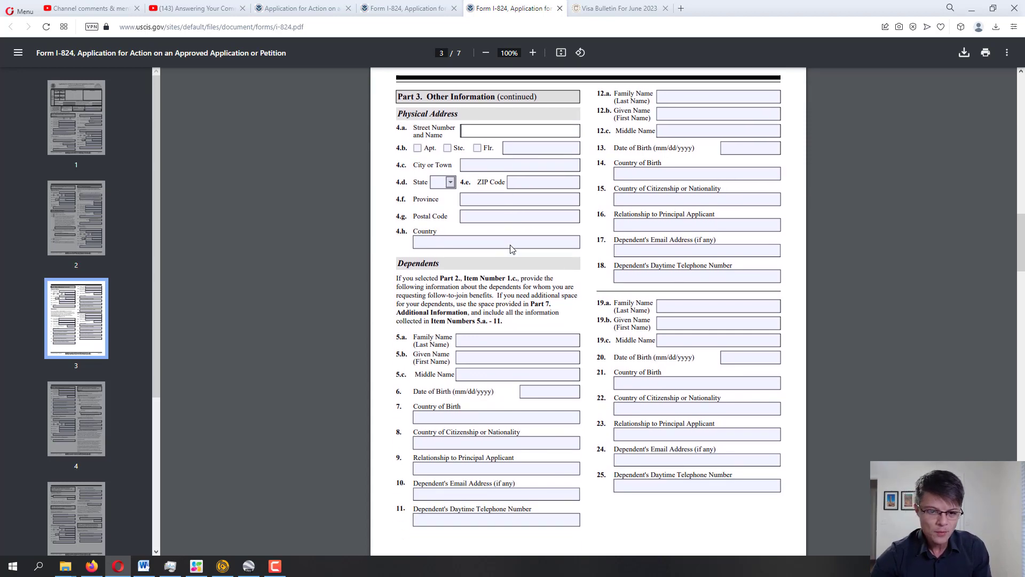